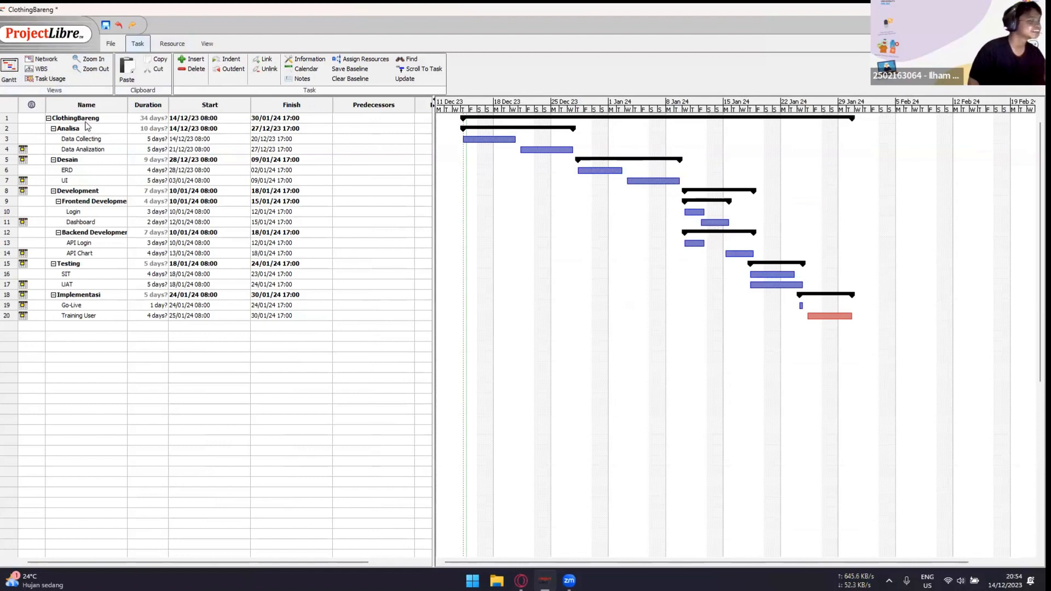
- Collapse the Analisa, Desain, Development, Testing and Implementasi phases to view only the project's main phases
{"action": "left_click", "coordinate": [53, 128]}
{"action": "left_click", "coordinate": [53, 138]}
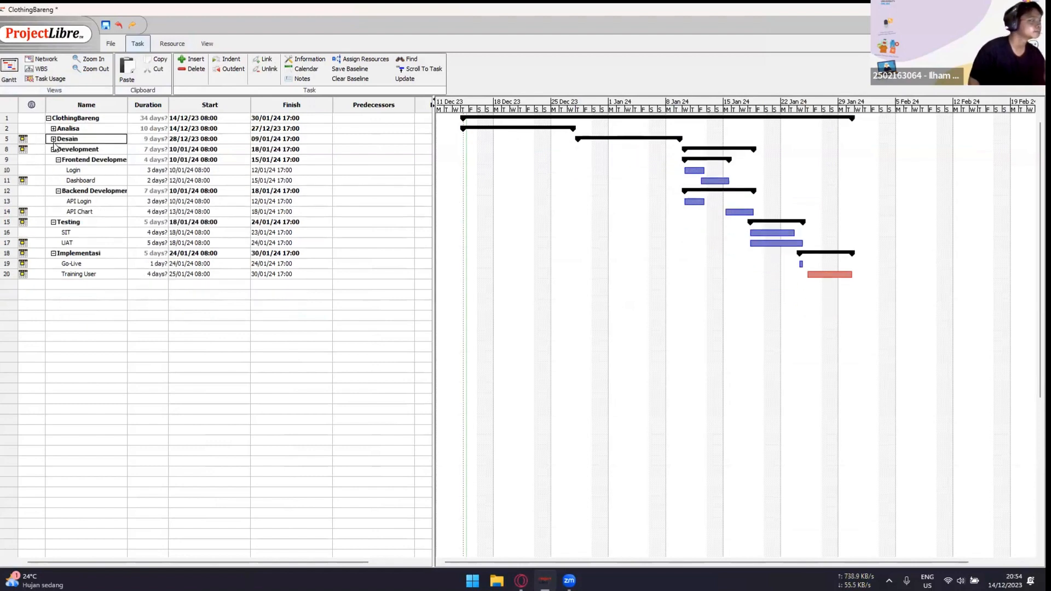
{"action": "left_click", "coordinate": [53, 149]}
{"action": "left_click", "coordinate": [54, 160]}
{"action": "left_click", "coordinate": [53, 170]}
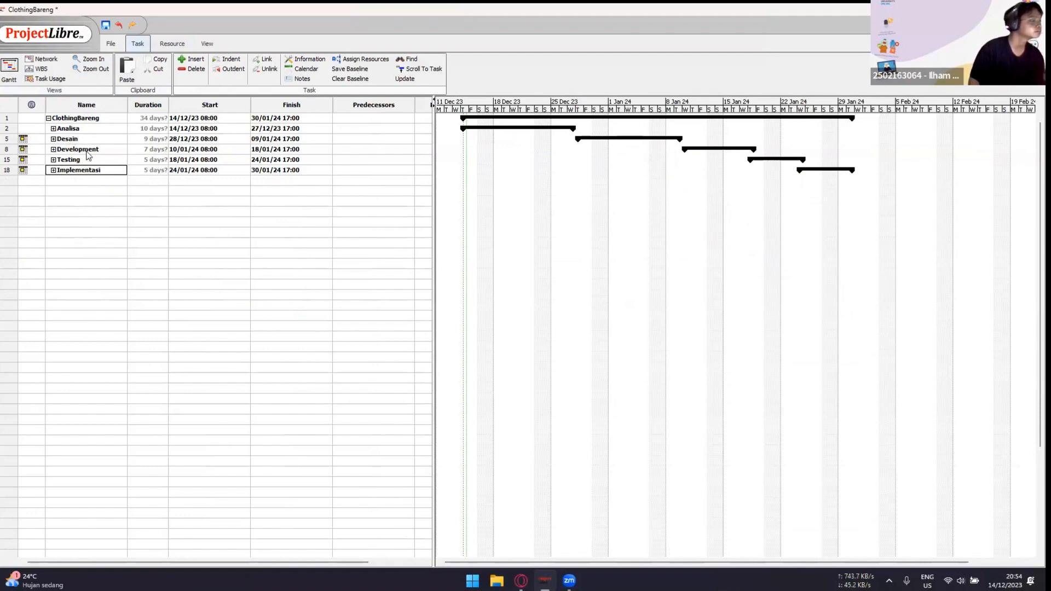
- Expand the Analisa, Desain, Development, Testing and Implementasi phases in turn and examine the subtasks of each
{"action": "left_click", "coordinate": [53, 128]}
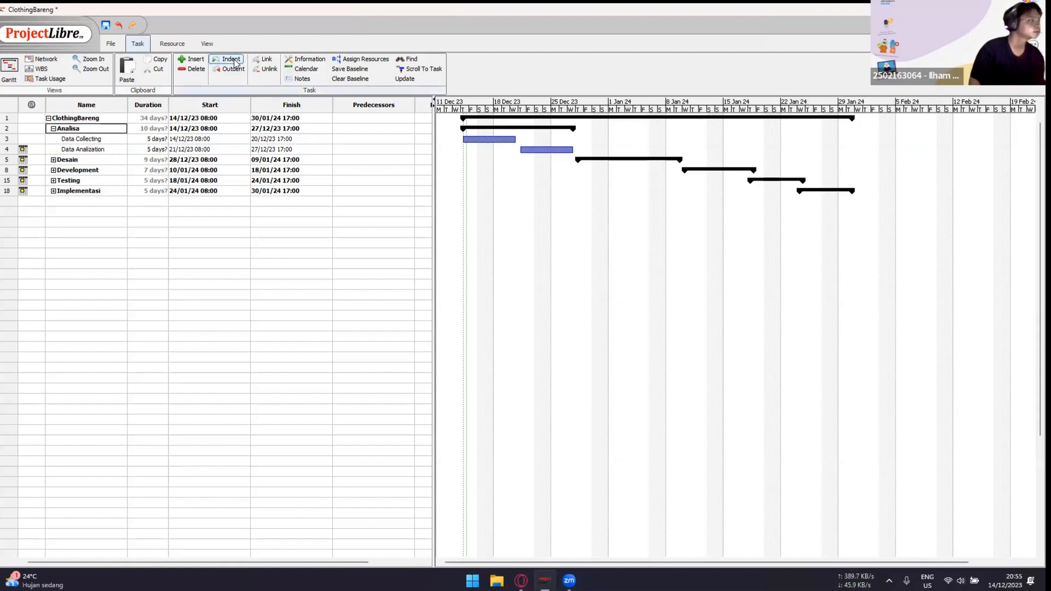
{"action": "left_click", "coordinate": [53, 128]}
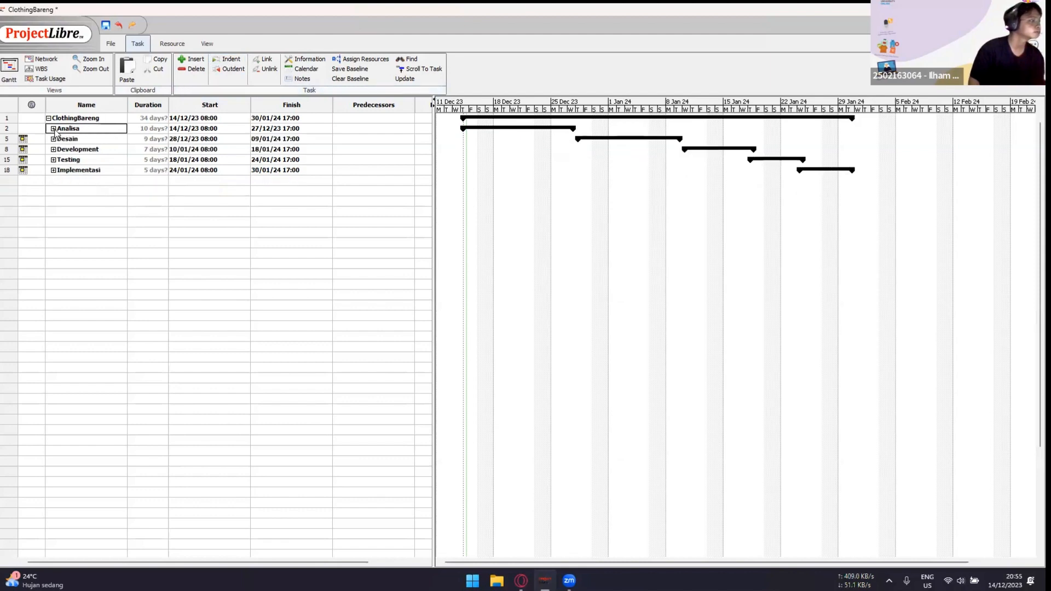
{"action": "left_click", "coordinate": [53, 129]}
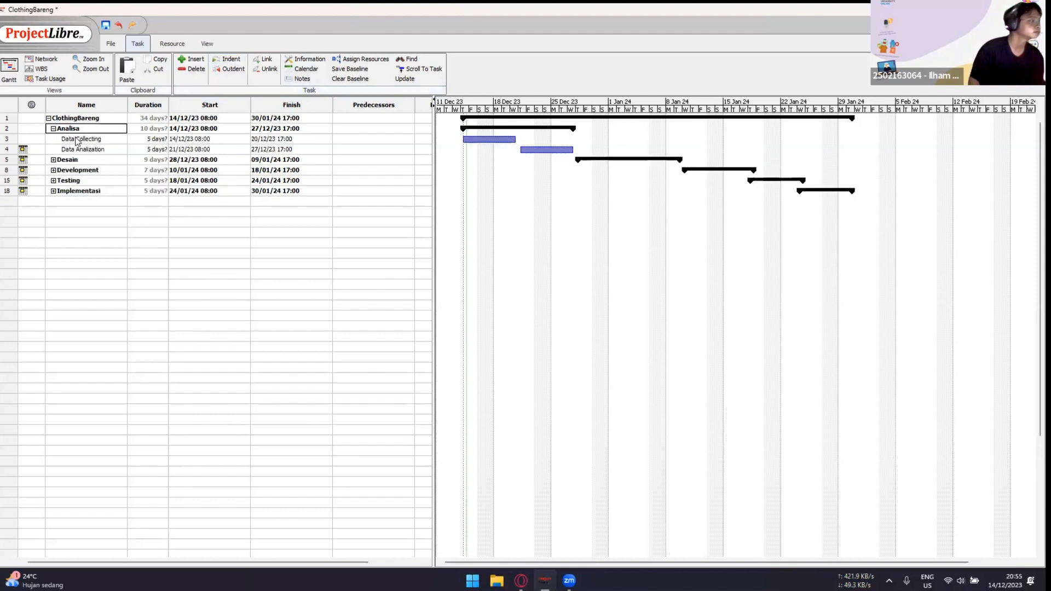
{"action": "left_click", "coordinate": [53, 159]}
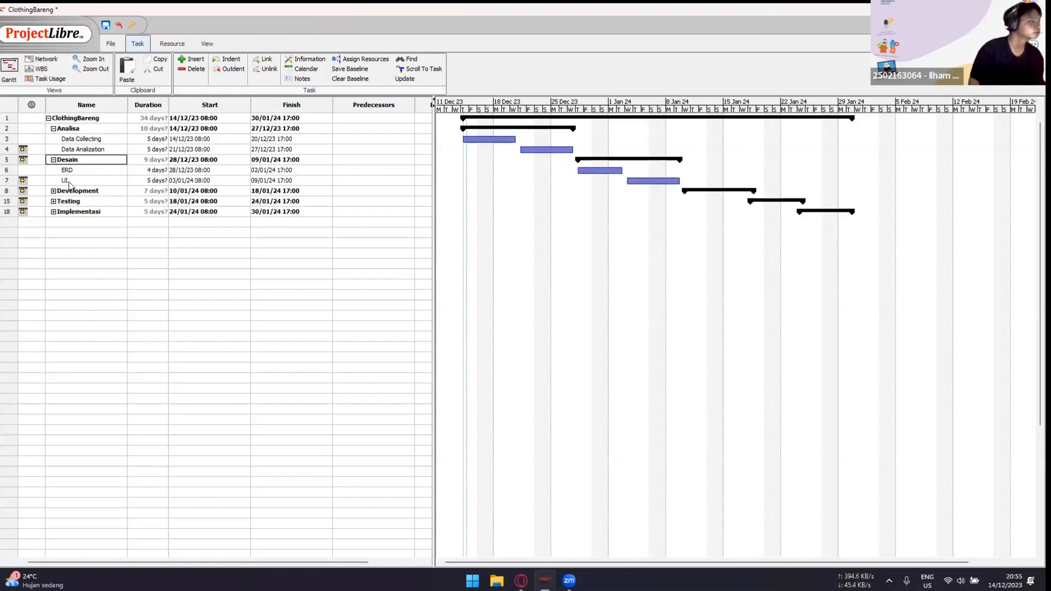
{"action": "left_click", "coordinate": [53, 191]}
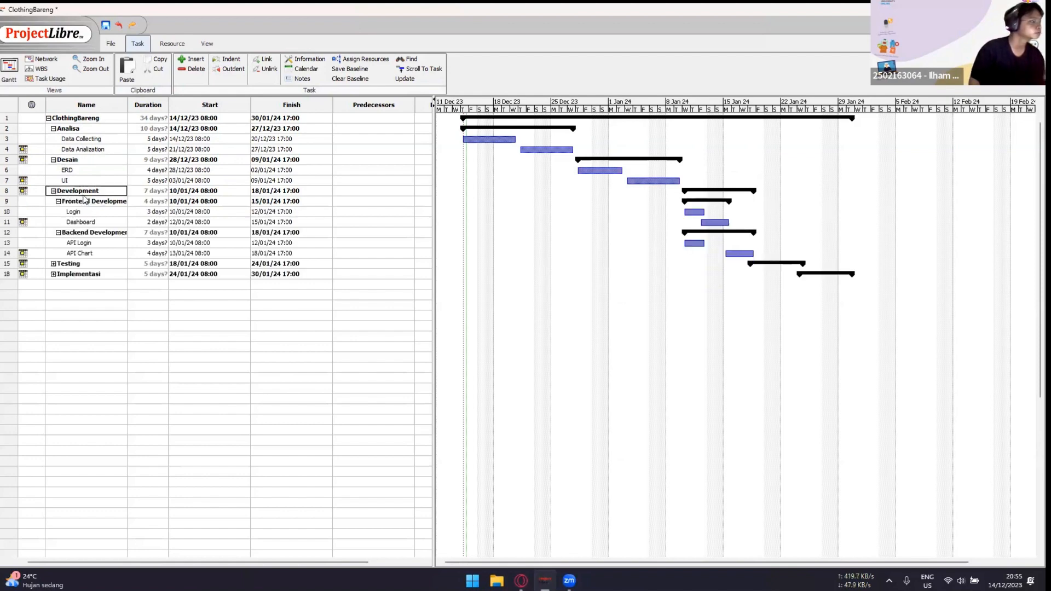
{"action": "left_click", "coordinate": [172, 44]}
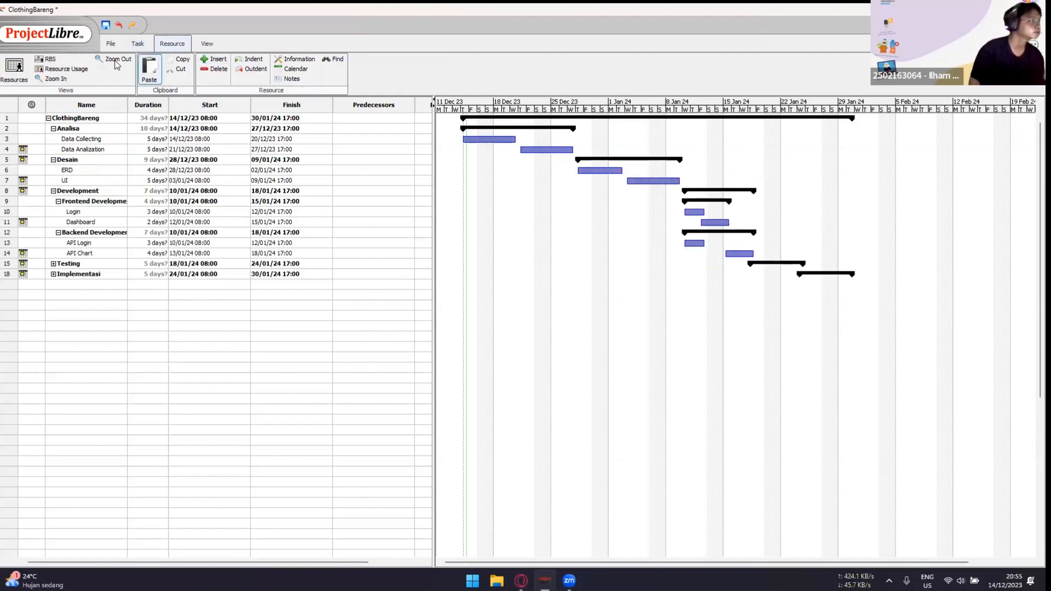
{"action": "left_click", "coordinate": [138, 45]}
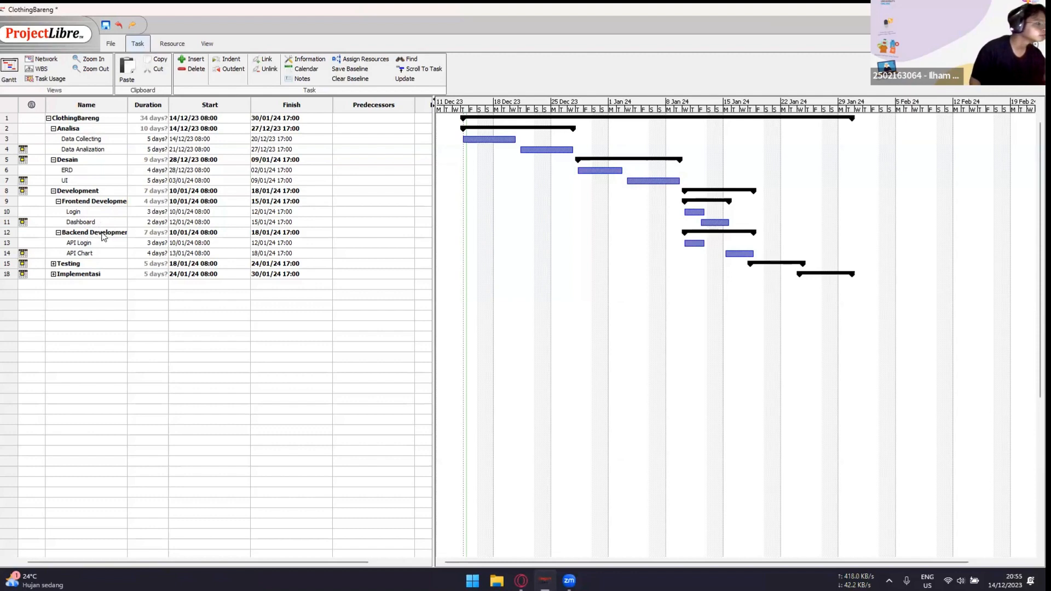
{"action": "left_click", "coordinate": [53, 264]}
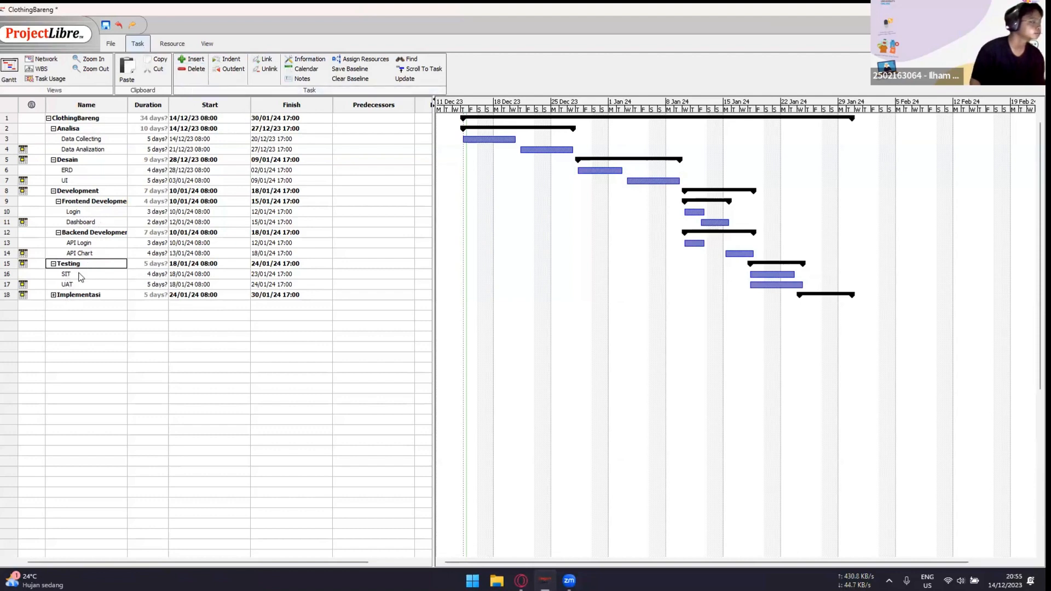
{"action": "left_click", "coordinate": [54, 295]}
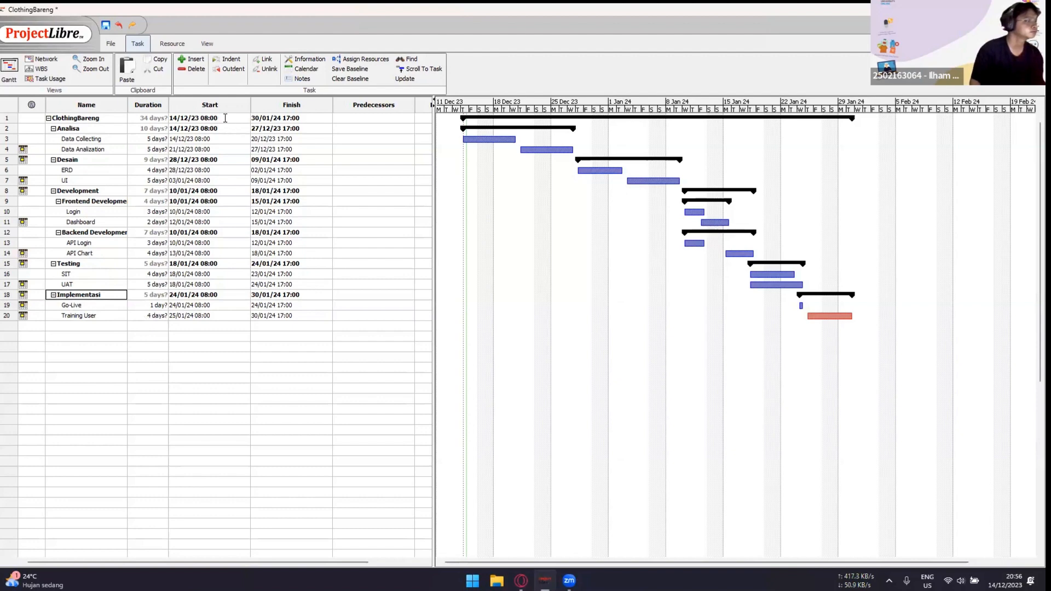
- Examine the start and finish dates of the ClothingBareng project and its Analisa and Desain phases
{"action": "double_click", "coordinate": [174, 118]}
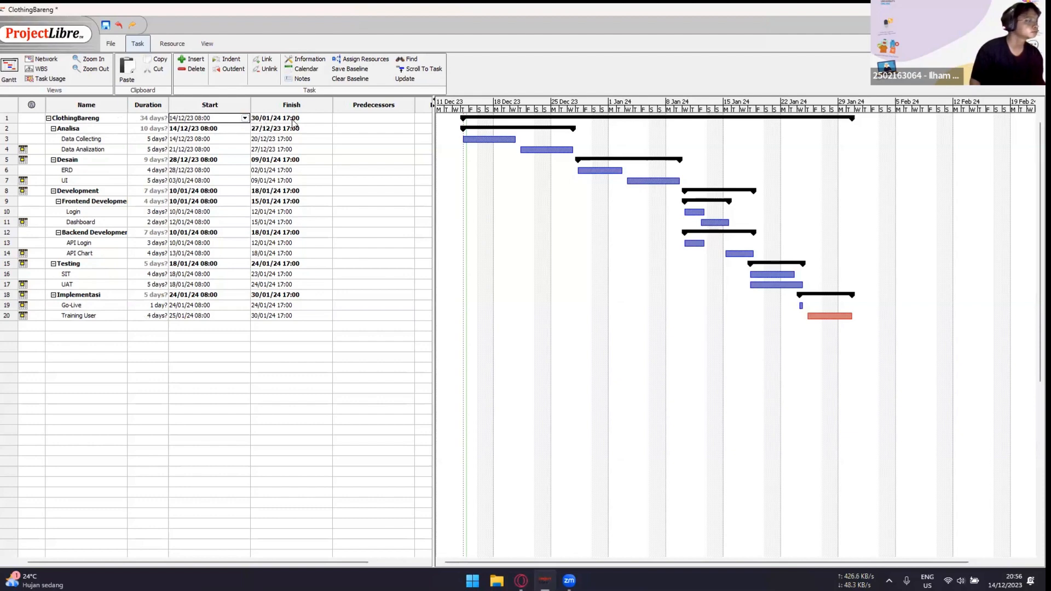
{"action": "left_click", "coordinate": [198, 130]}
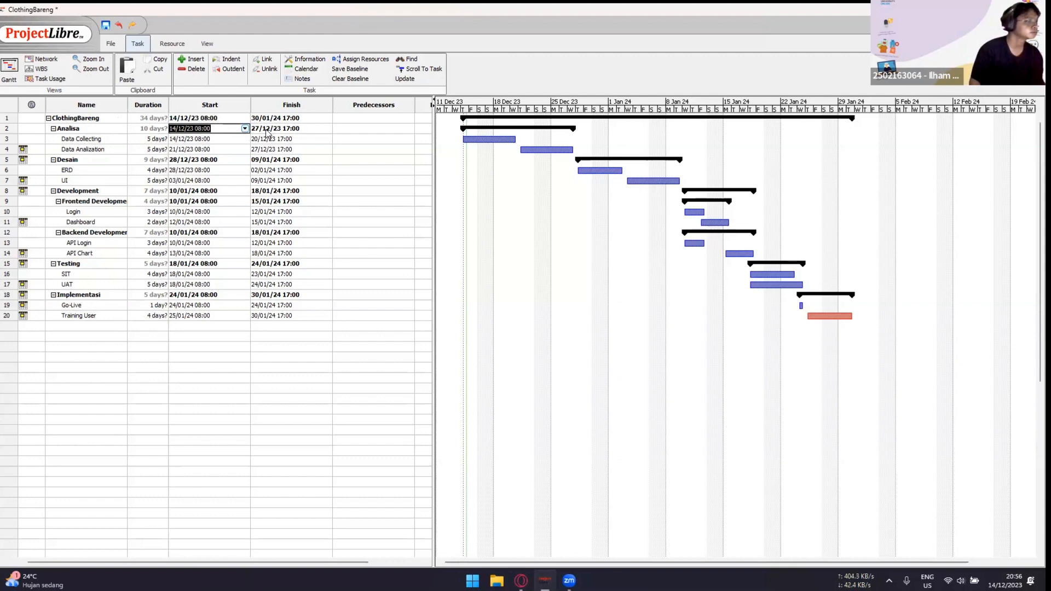
{"action": "left_click", "coordinate": [173, 139]}
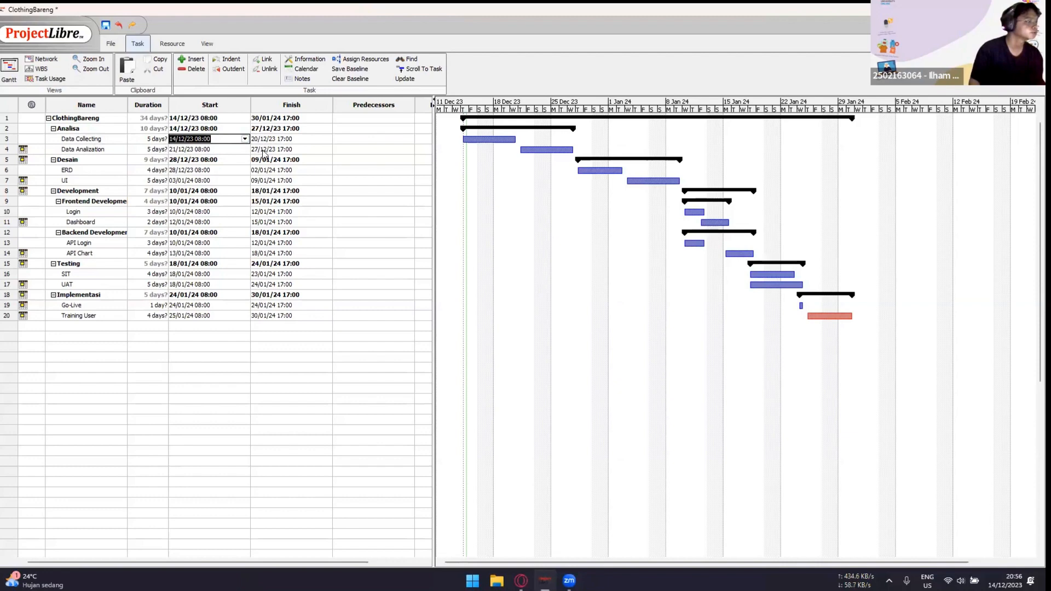
{"action": "left_click", "coordinate": [180, 160]}
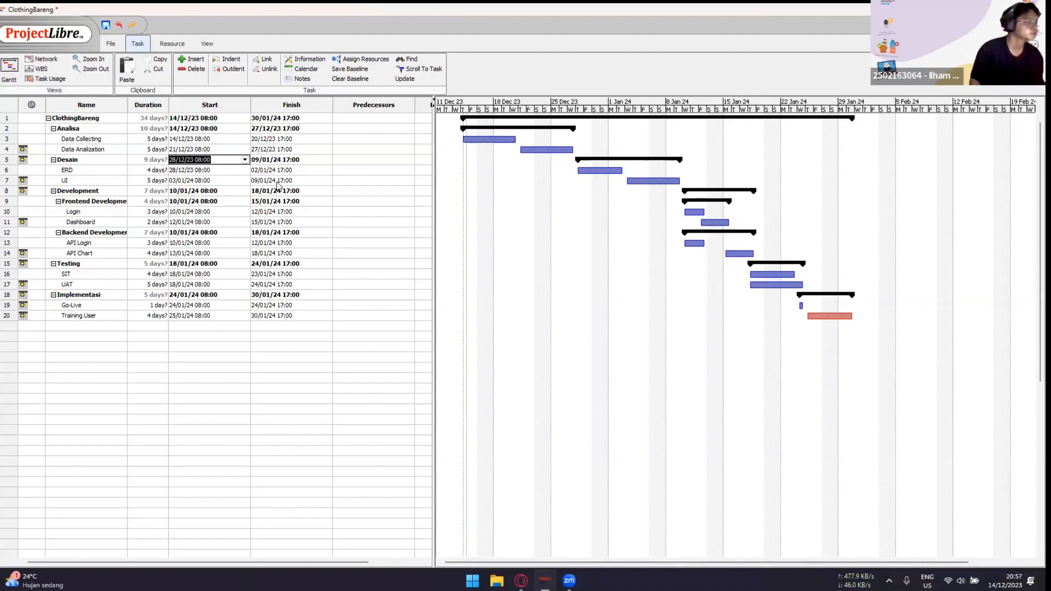
- Examine the start and finish dates of the Development and Testing phases and their subtasks
{"action": "left_click", "coordinate": [202, 190]}
{"action": "left_click", "coordinate": [262, 192]}
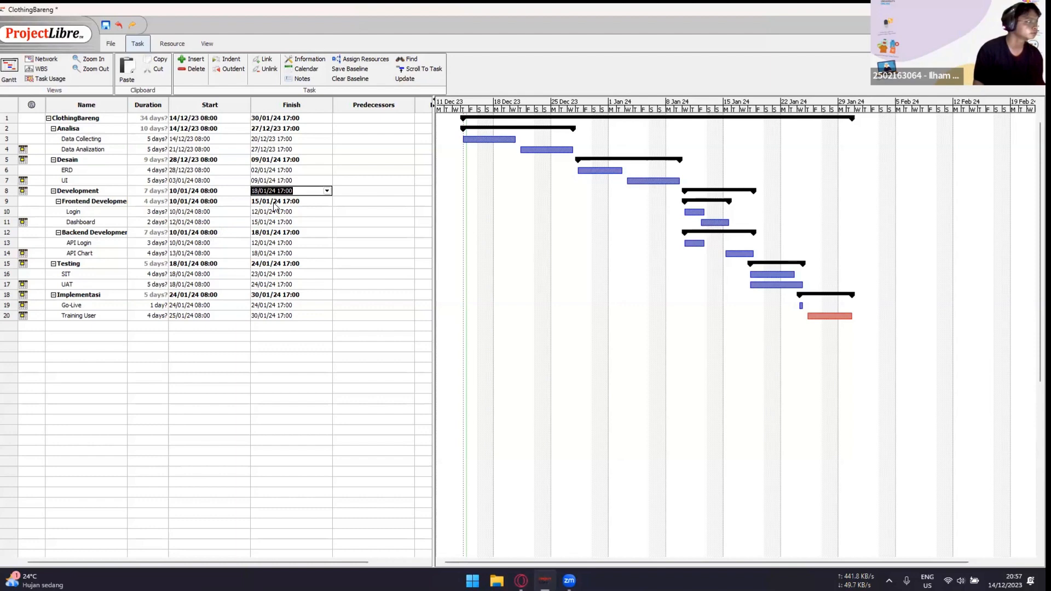
{"action": "left_click", "coordinate": [216, 213]}
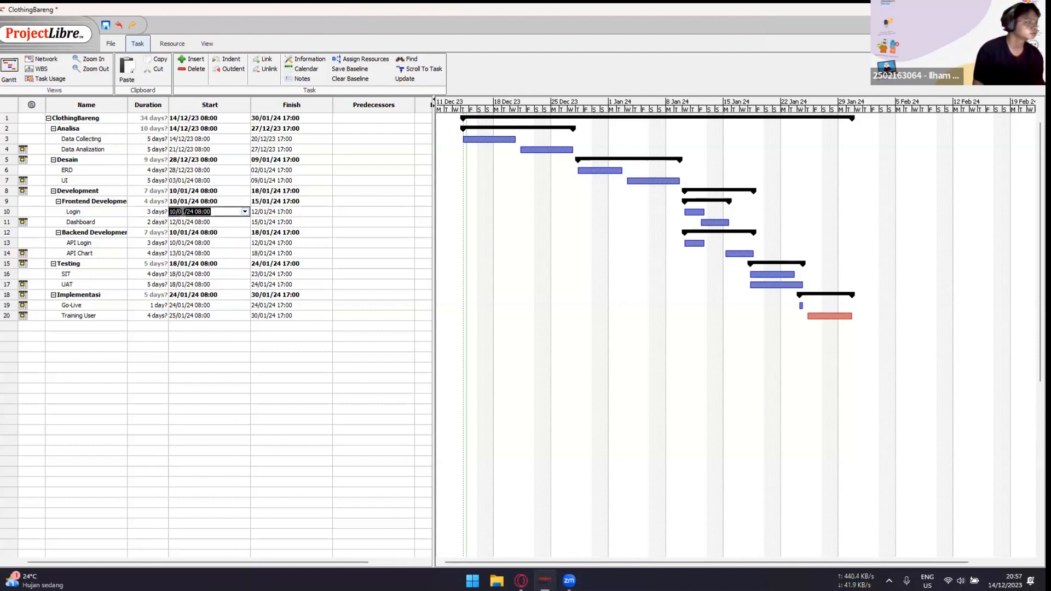
{"action": "left_click", "coordinate": [270, 221]}
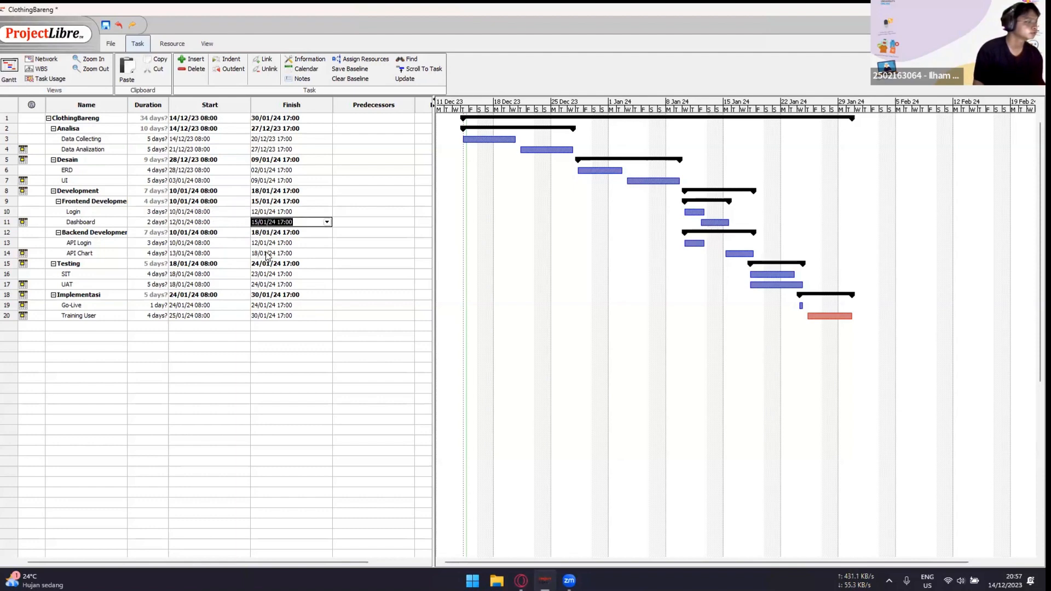
{"action": "left_click", "coordinate": [265, 253]}
{"action": "left_click", "coordinate": [188, 264]}
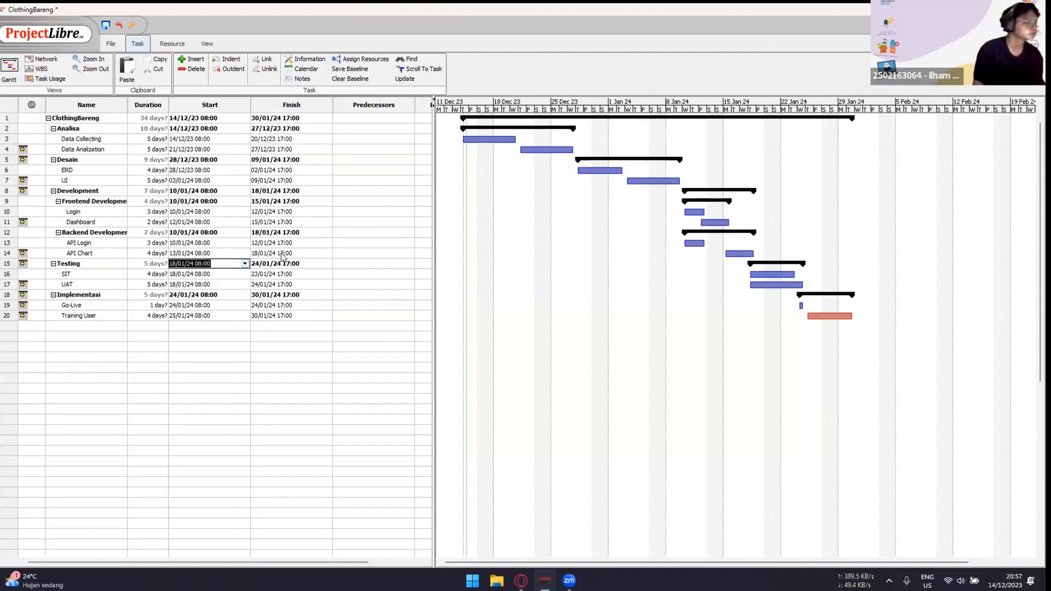
{"action": "left_click", "coordinate": [270, 284]}
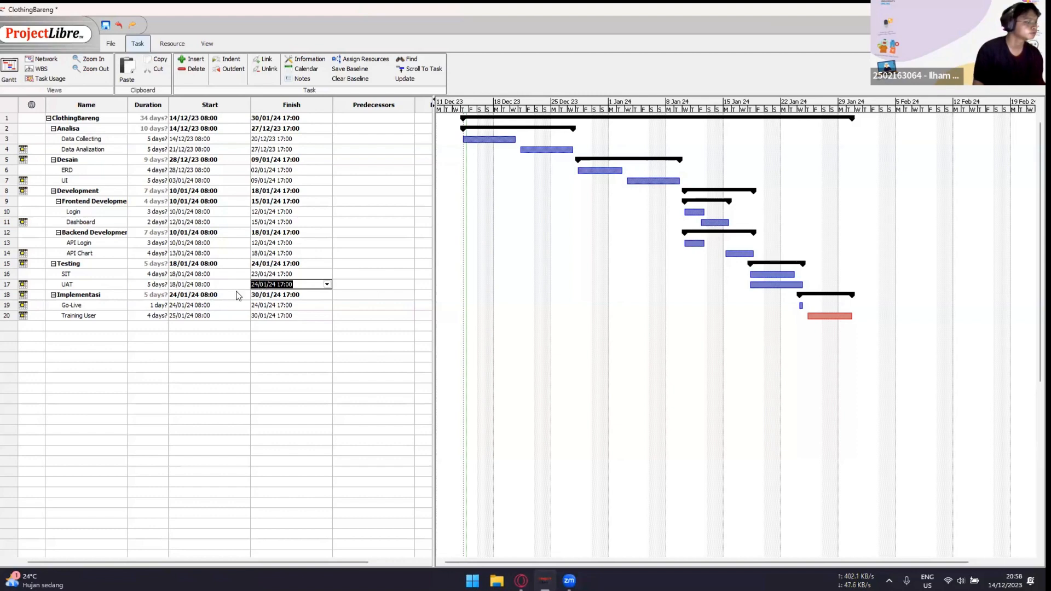
{"action": "left_click", "coordinate": [323, 338]}
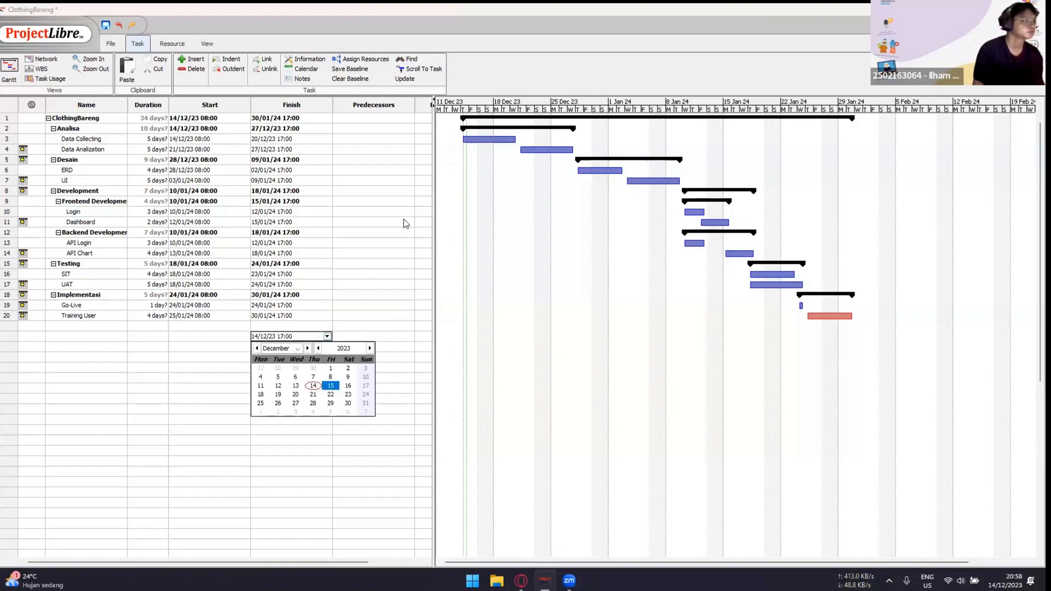
{"action": "left_click", "coordinate": [494, 300]}
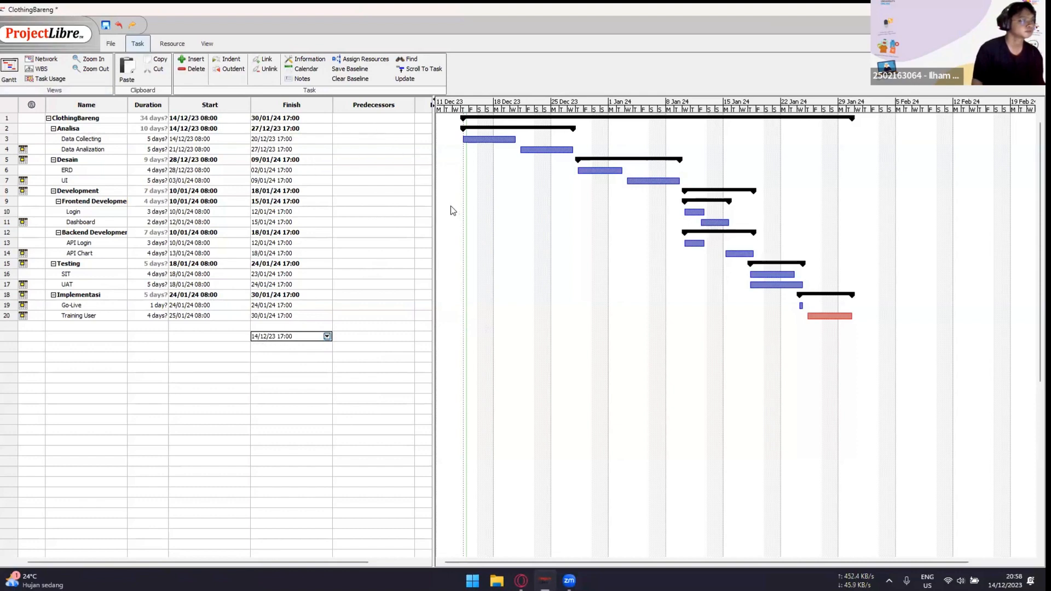
- Widen the task table to show the Resource Names column and assign the Analyst group's member to Data Collecting and Data Analization
{"action": "left_click_drag", "start_coordinate": [435, 203], "coordinate": [500, 202]}
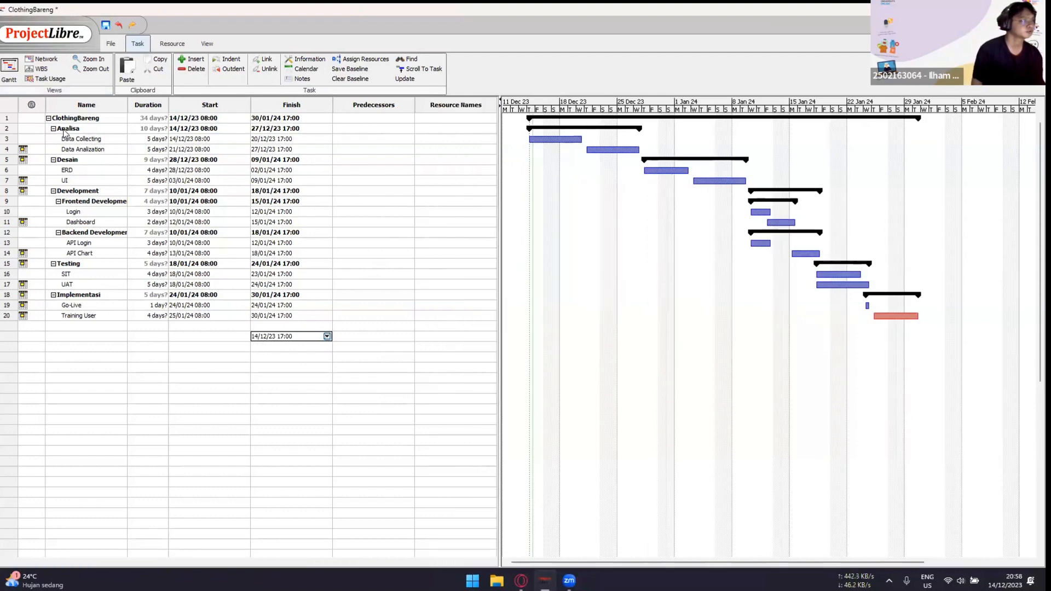
{"action": "left_click_drag", "start_coordinate": [14, 139], "coordinate": [14, 148]}
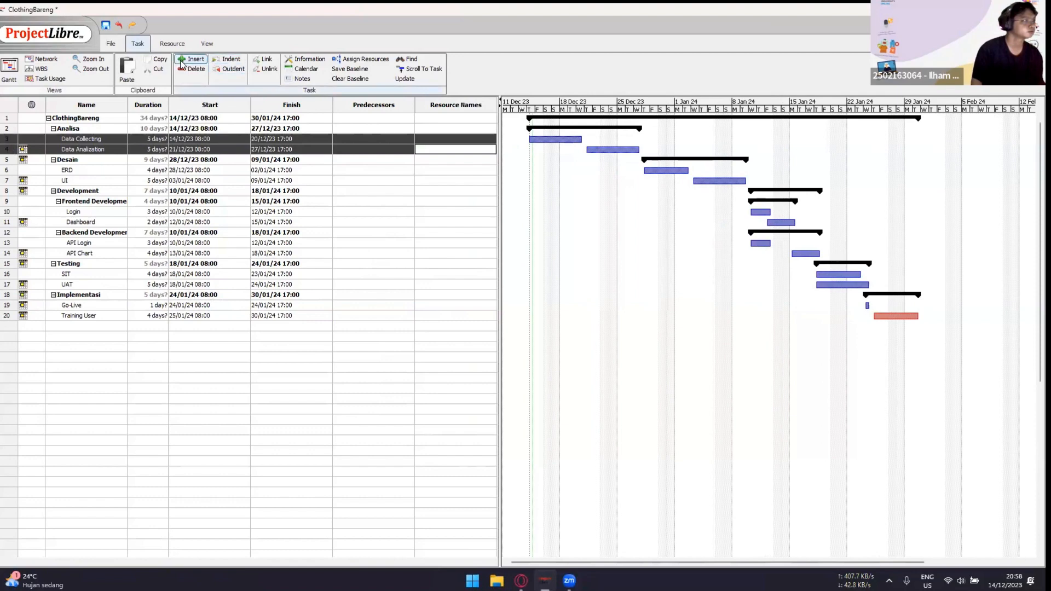
{"action": "left_click_drag", "start_coordinate": [8, 143], "coordinate": [7, 150]}
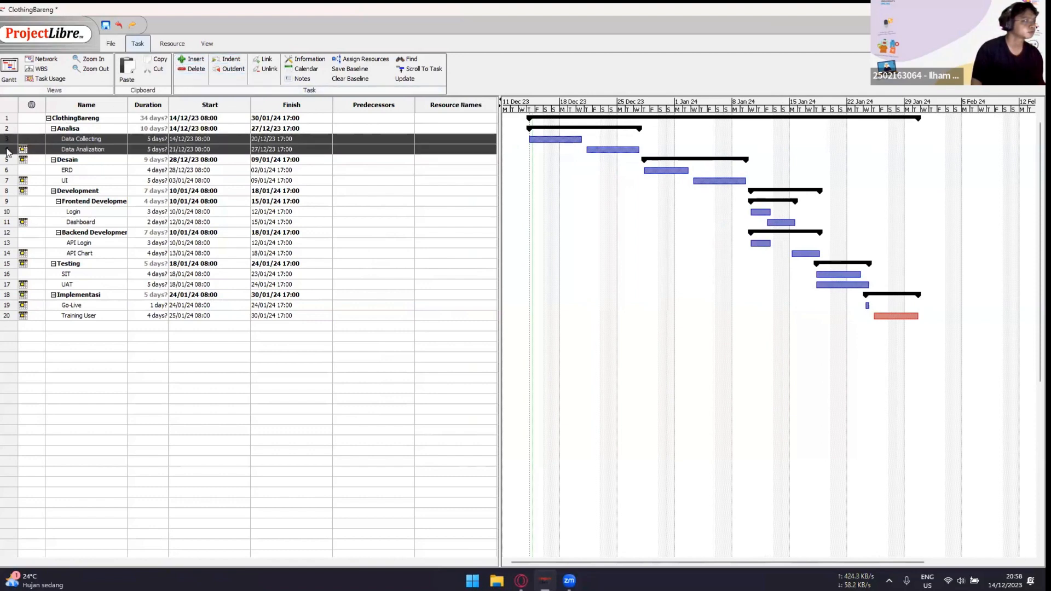
{"action": "left_click", "coordinate": [362, 60]}
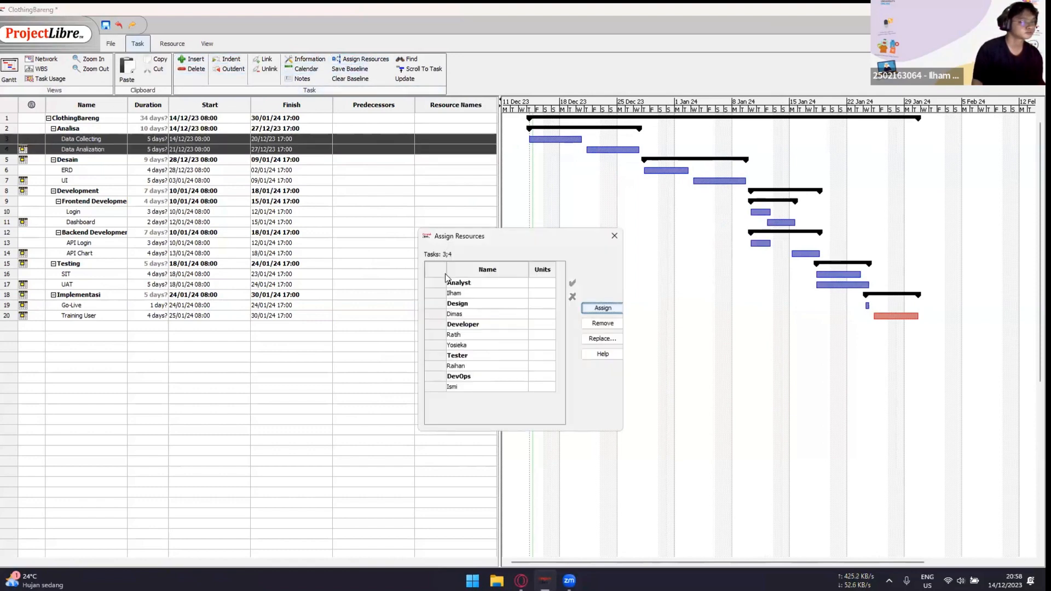
{"action": "left_click", "coordinate": [468, 294]}
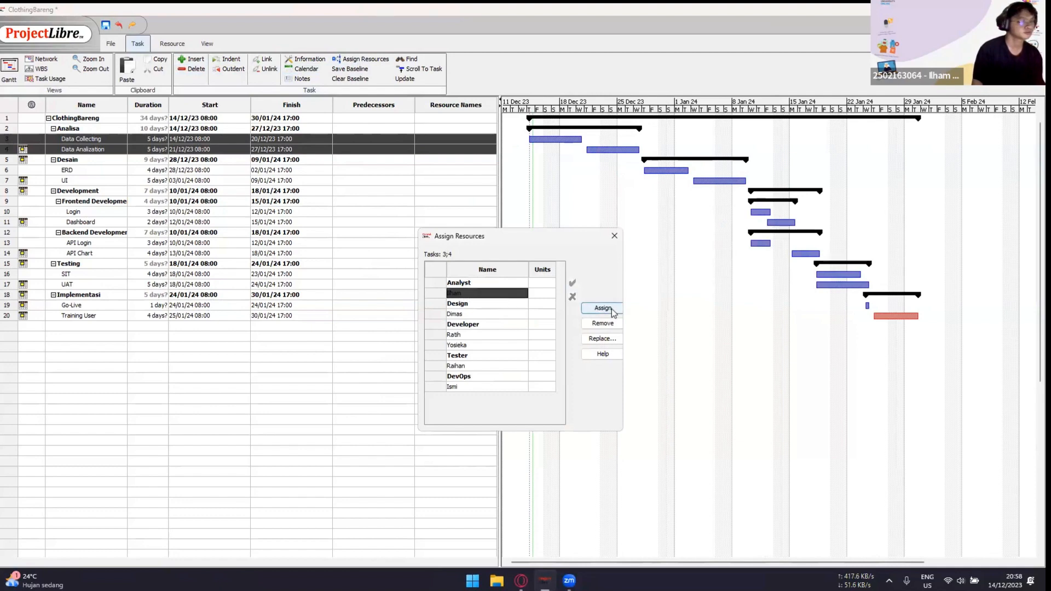
{"action": "left_click", "coordinate": [608, 310]}
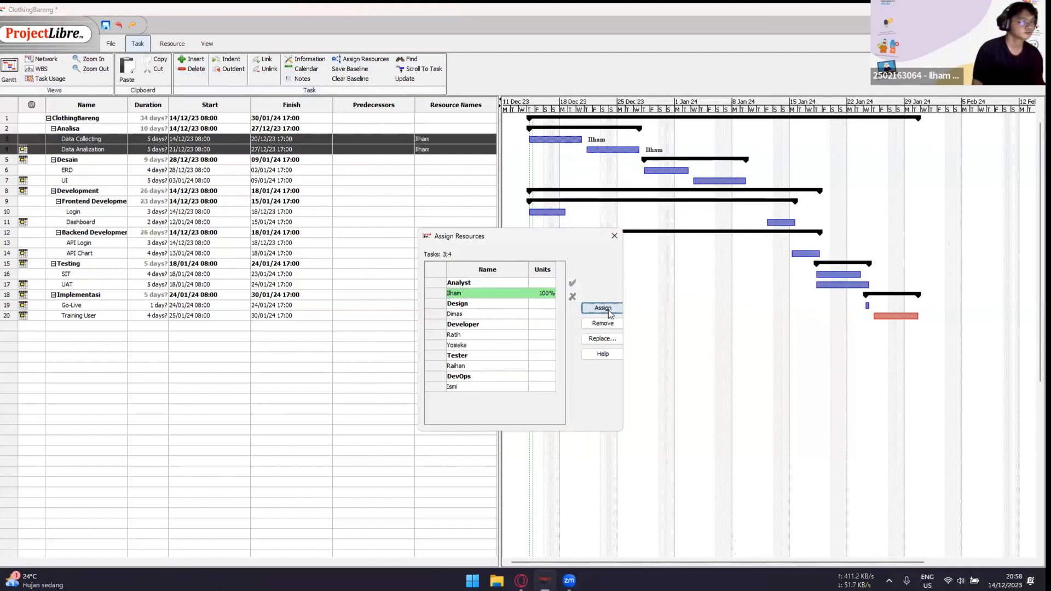
- Assign the Design group's member to the ERD and UI tasks under Desain
{"action": "left_click", "coordinate": [9, 171]}
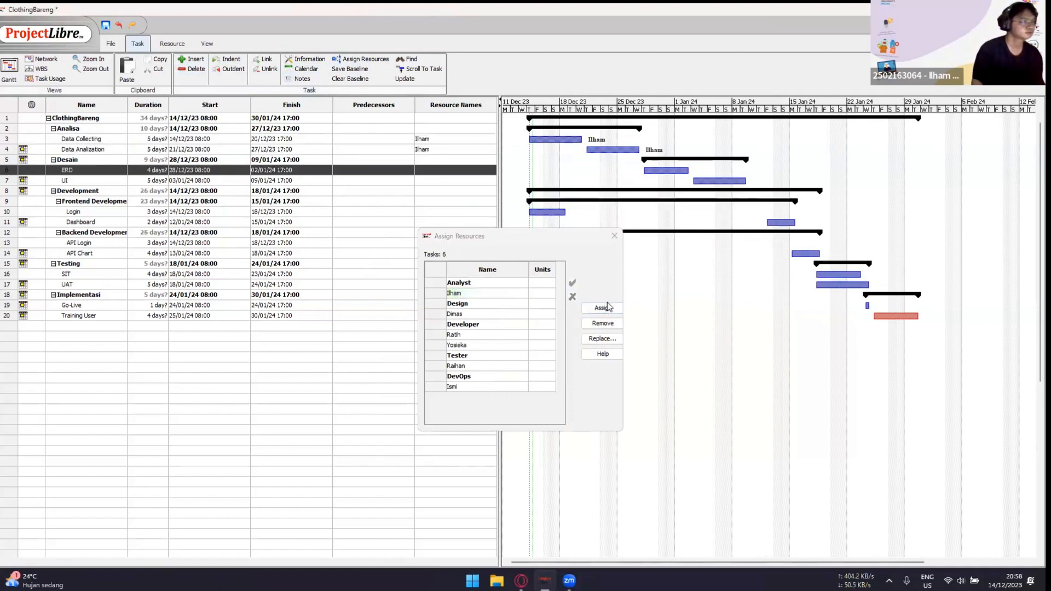
{"action": "left_click", "coordinate": [614, 235]}
{"action": "left_click", "coordinate": [9, 180], "text": "shift"}
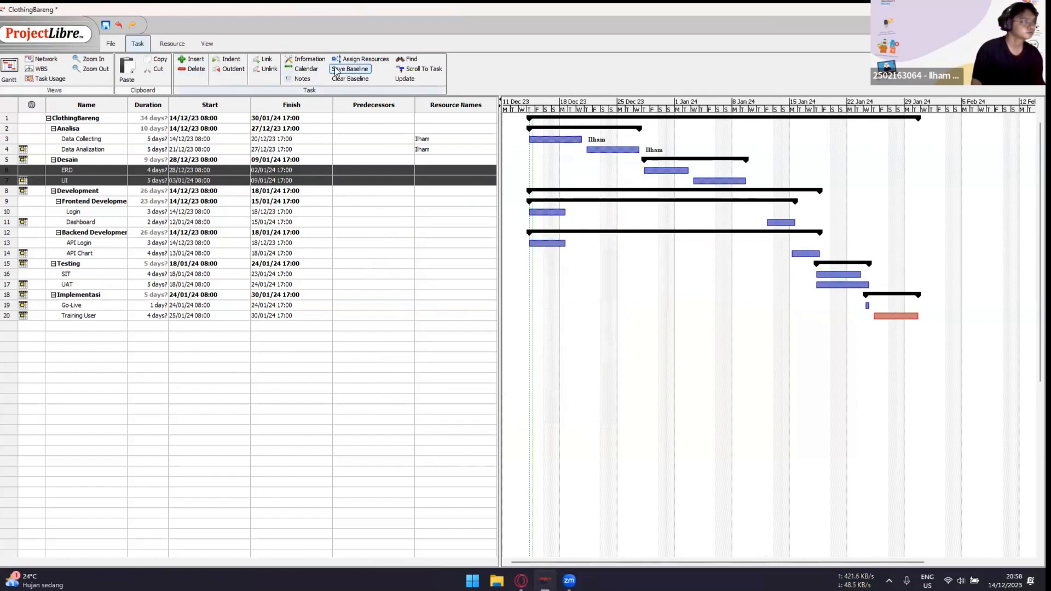
{"action": "left_click", "coordinate": [365, 61]}
{"action": "left_click", "coordinate": [460, 314]}
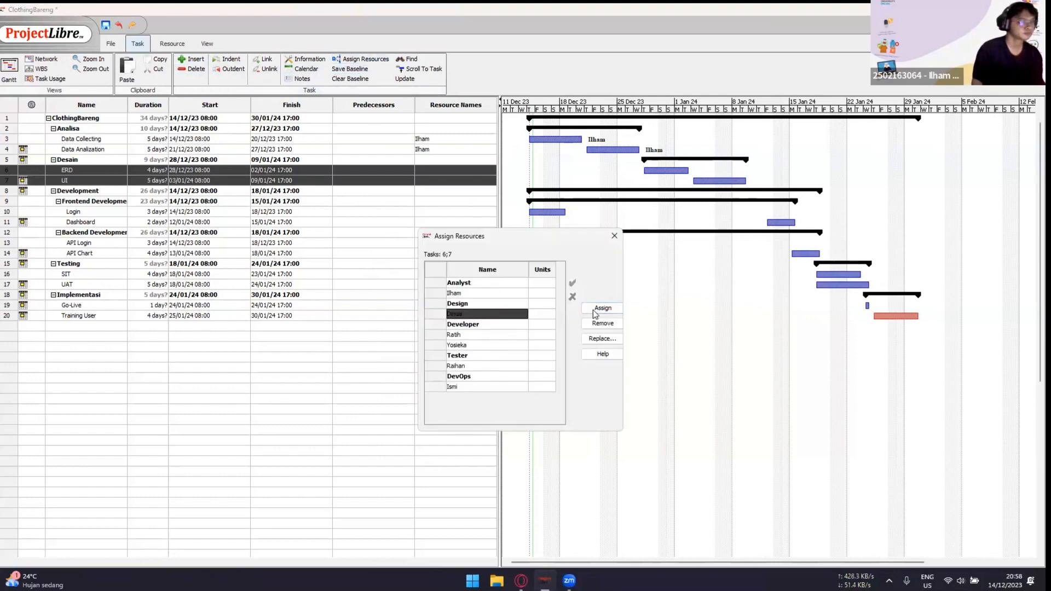
{"action": "left_click", "coordinate": [602, 307]}
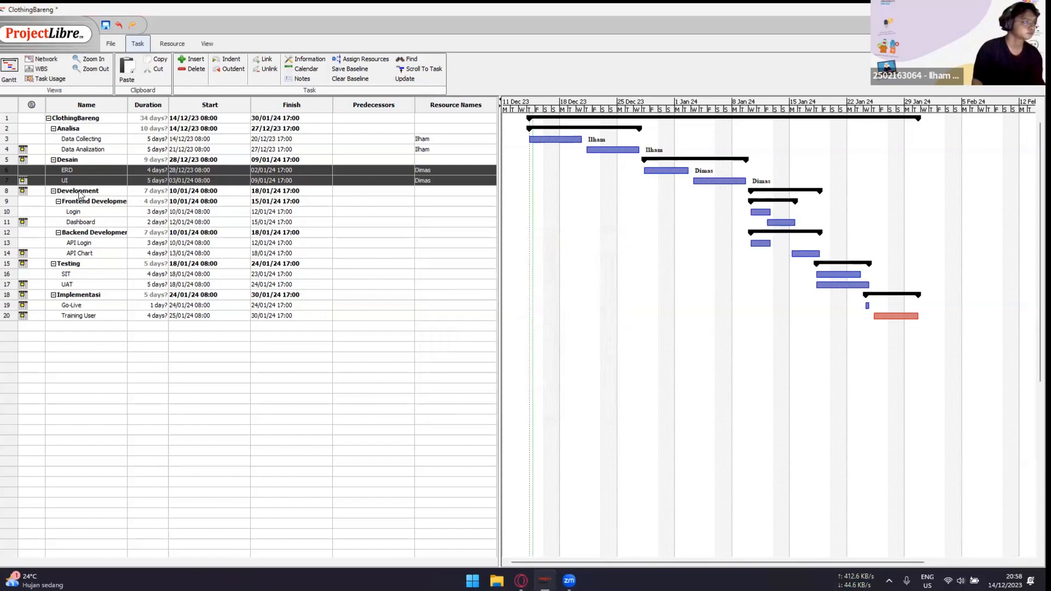
{"action": "left_click", "coordinate": [615, 236]}
- Assign the first member of the Developer group to the Login and Dashboard tasks under Frontend Development
{"action": "left_click_drag", "start_coordinate": [7, 213], "coordinate": [7, 222]}
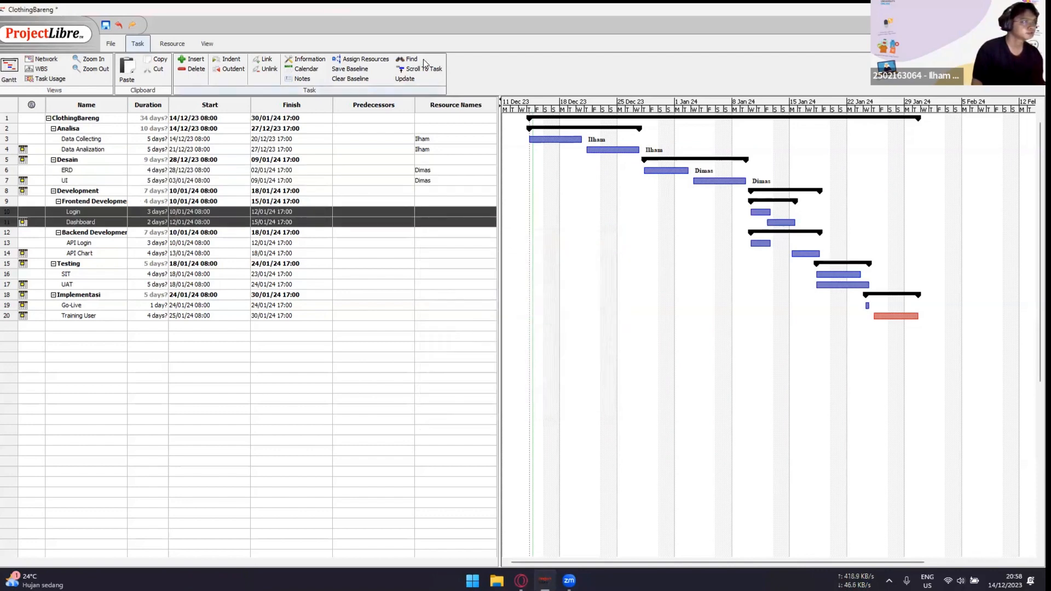
{"action": "left_click", "coordinate": [336, 62]}
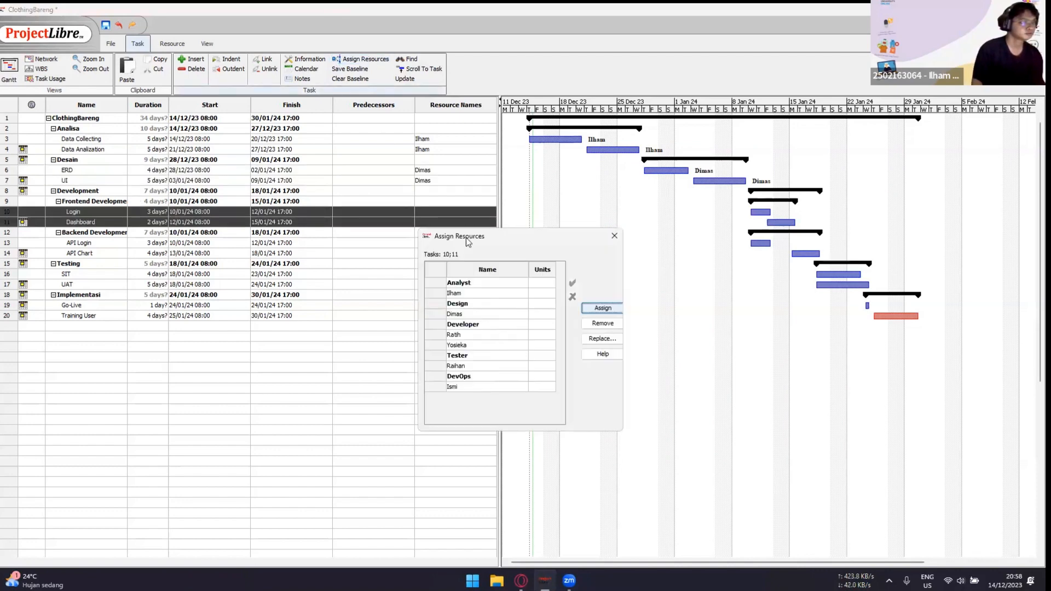
{"action": "left_click", "coordinate": [459, 334]}
{"action": "left_click", "coordinate": [603, 308]}
- Assign the second member of the Developer group to the API Login and API Chart tasks under Backend Development
{"action": "left_click", "coordinate": [22, 243]}
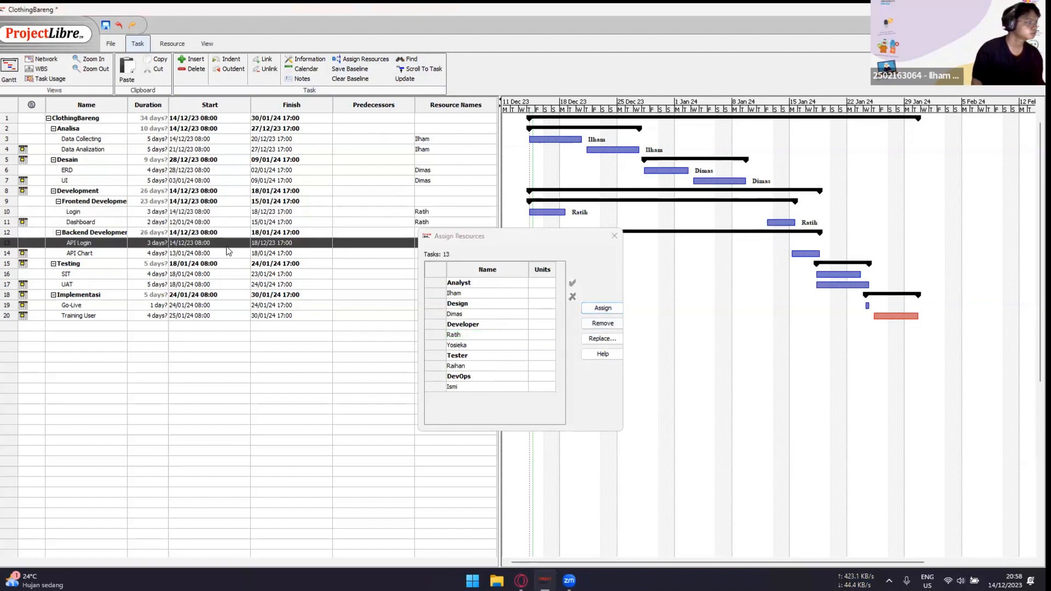
{"action": "left_click", "coordinate": [614, 235]}
{"action": "left_click_drag", "start_coordinate": [7, 242], "coordinate": [6, 253]}
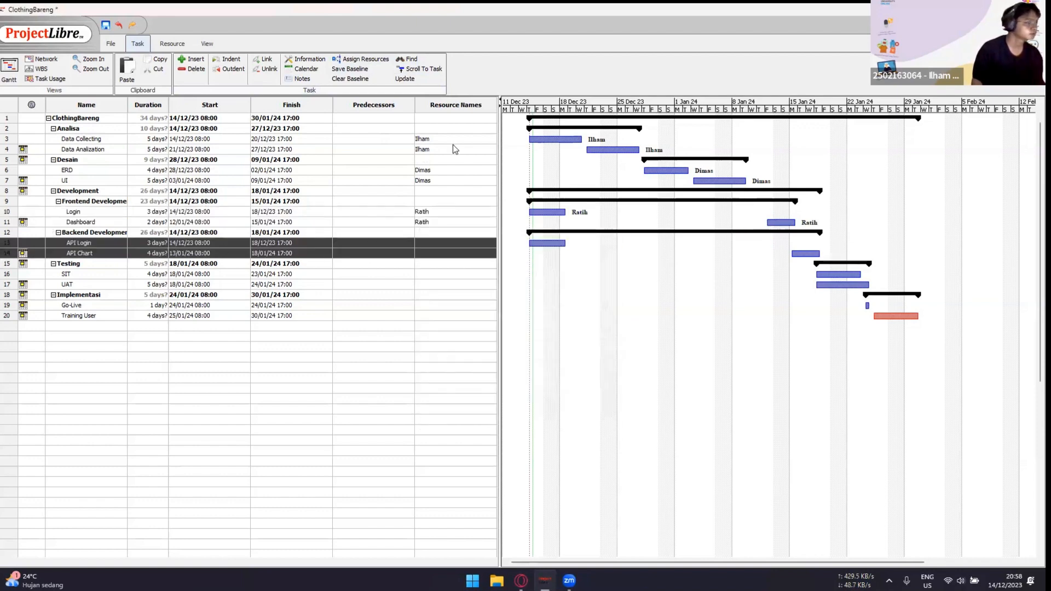
{"action": "left_click", "coordinate": [353, 62]}
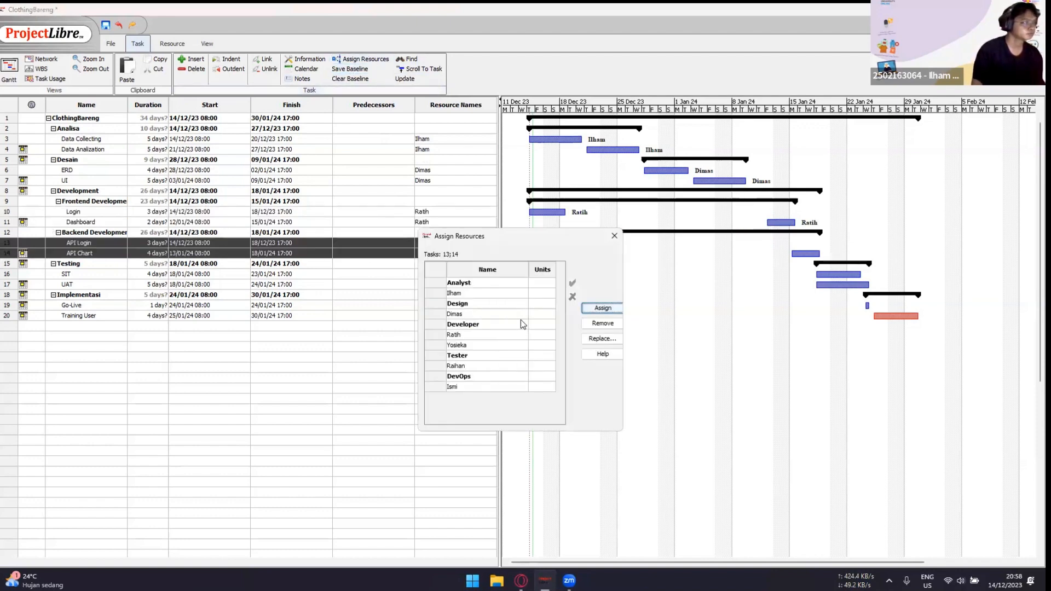
{"action": "left_click", "coordinate": [465, 344]}
{"action": "left_click", "coordinate": [603, 307]}
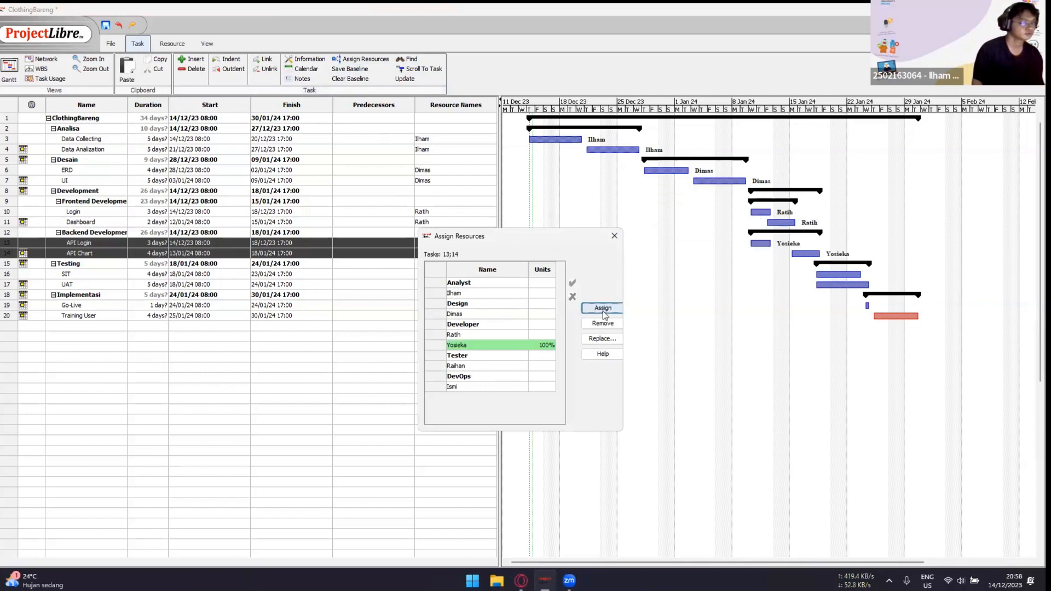
{"action": "left_click", "coordinate": [615, 235]}
- Assign the Tester group's member to the SIT and UAT tasks under Testing
{"action": "left_click_drag", "start_coordinate": [18, 273], "coordinate": [18, 284]}
{"action": "left_click", "coordinate": [382, 62]}
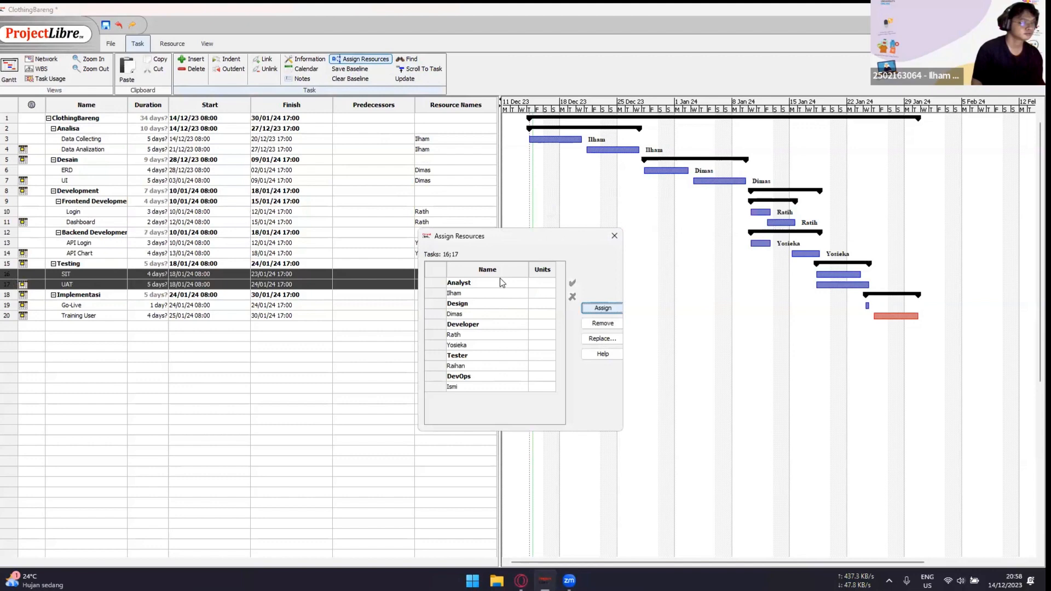
{"action": "left_click", "coordinate": [474, 366]}
{"action": "left_click", "coordinate": [594, 309]}
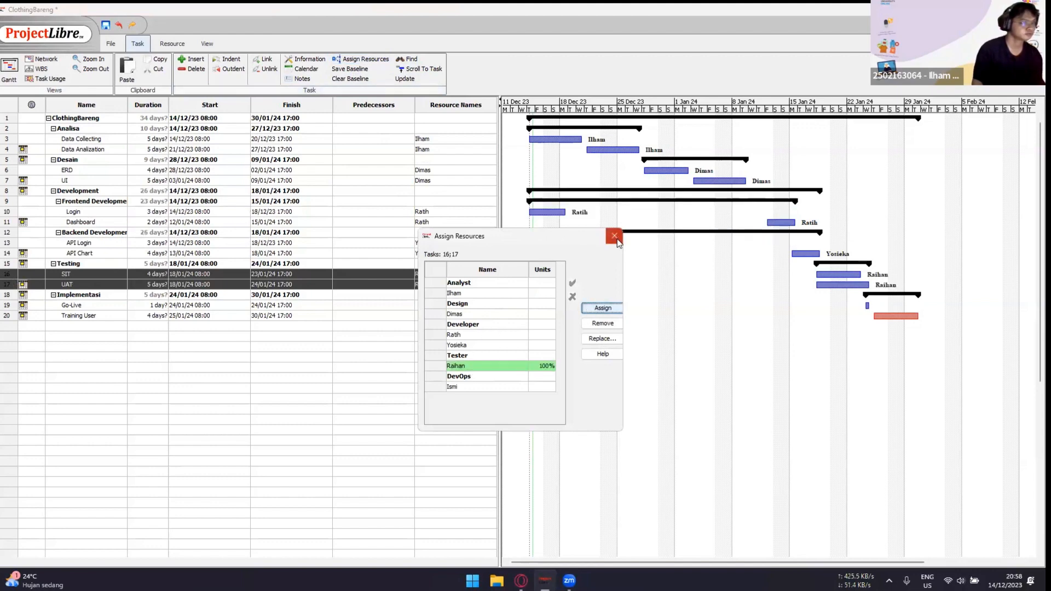
{"action": "left_click", "coordinate": [614, 236]}
- Assign the DevOps group's member to the Go-Live and Training User tasks under Implementasi
{"action": "left_click_drag", "start_coordinate": [2, 305], "coordinate": [2, 316]}
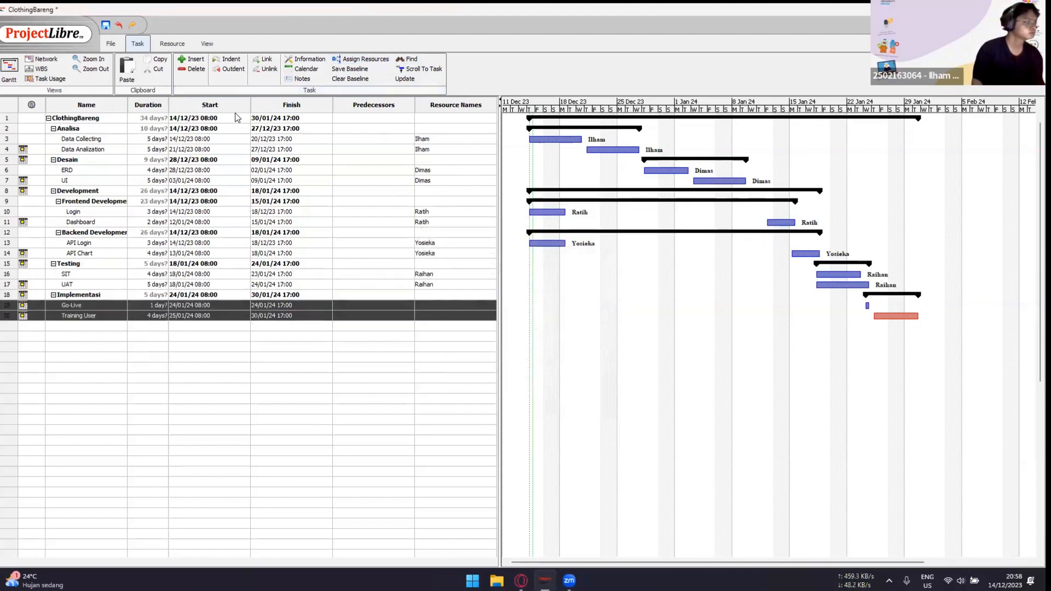
{"action": "left_click", "coordinate": [375, 60]}
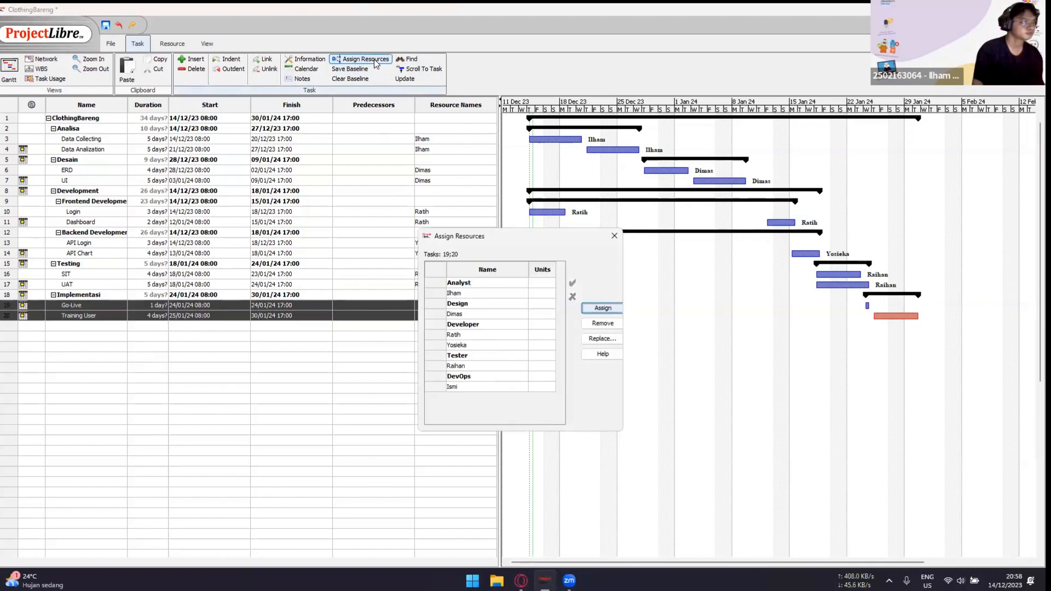
{"action": "left_click", "coordinate": [469, 386]}
{"action": "left_click", "coordinate": [602, 308]}
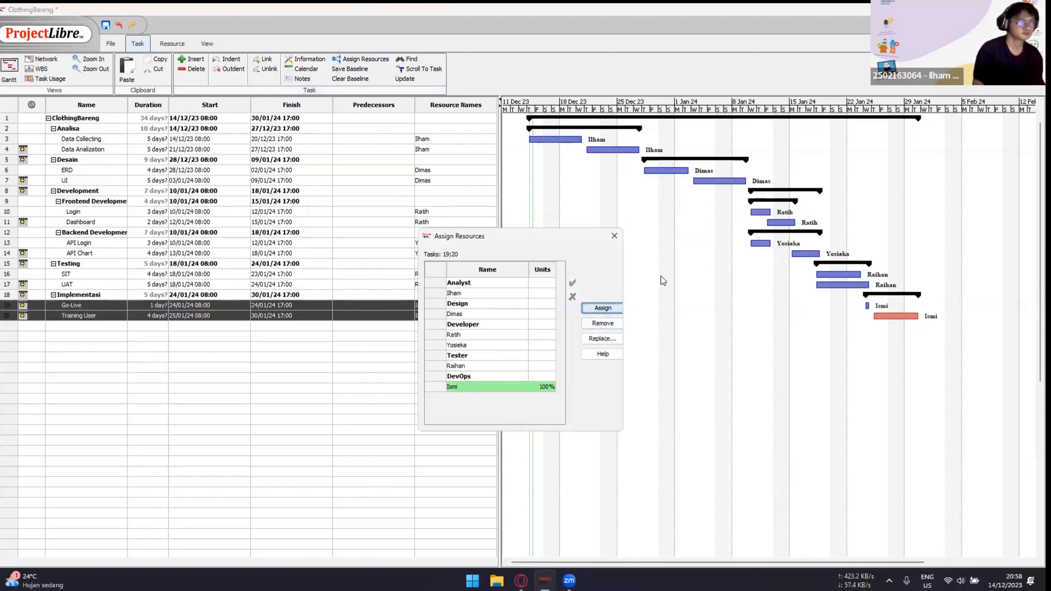
{"action": "left_click", "coordinate": [615, 235]}
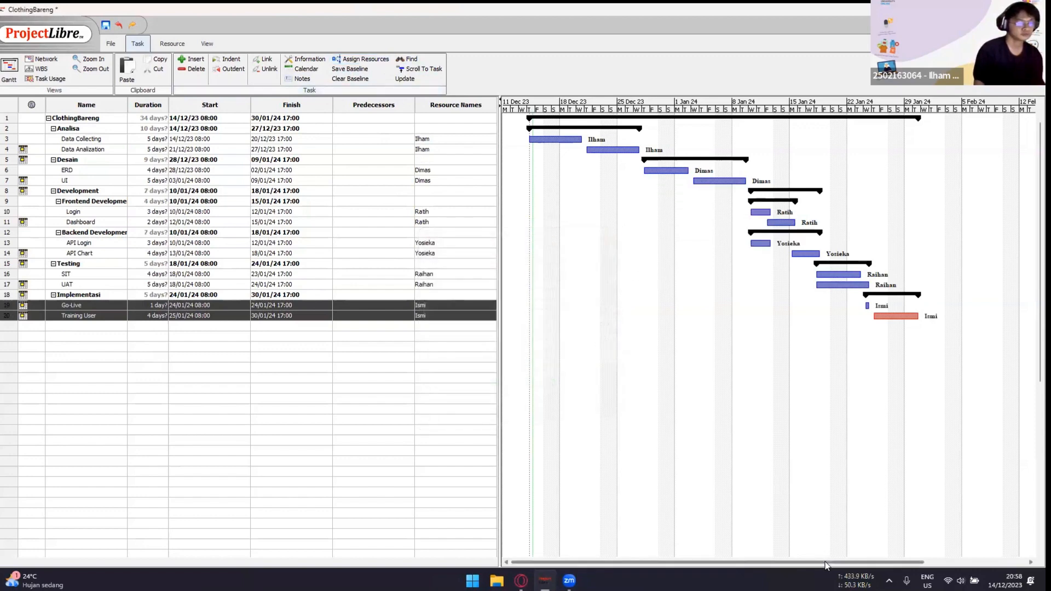
- Examine the Gantt timeline with its resource labels and the project's work breakdown structure, then return to the Gantt chart
{"action": "mouse_move", "coordinate": [825, 562]}
{"action": "left_mouse_down"}
{"action": "mouse_move", "coordinate": [860, 573]}
{"action": "mouse_move", "coordinate": [814, 569]}
{"action": "left_mouse_up"}
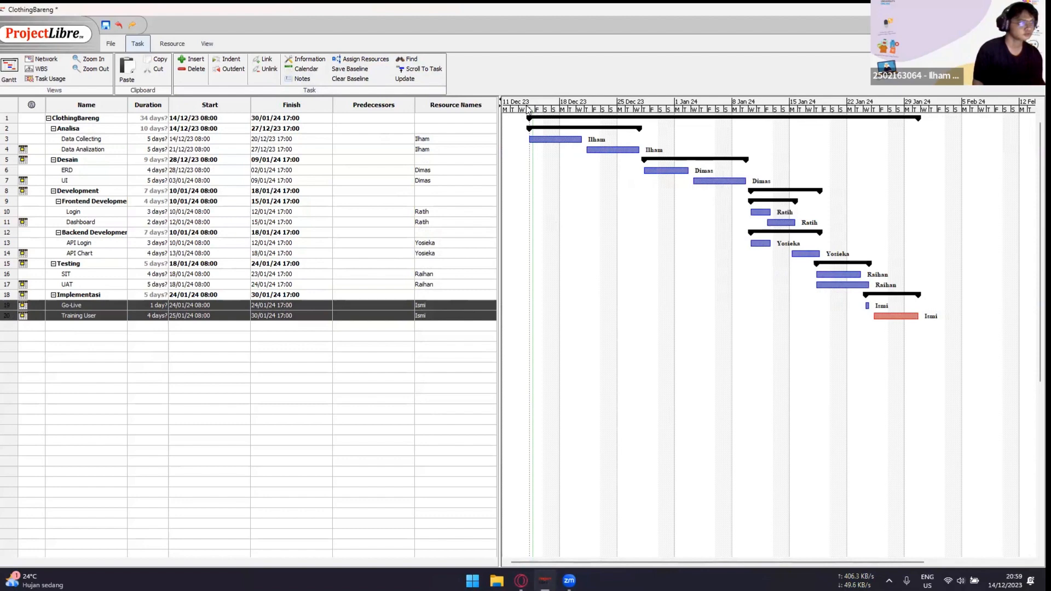
{"action": "left_click_drag", "start_coordinate": [869, 562], "coordinate": [973, 564]}
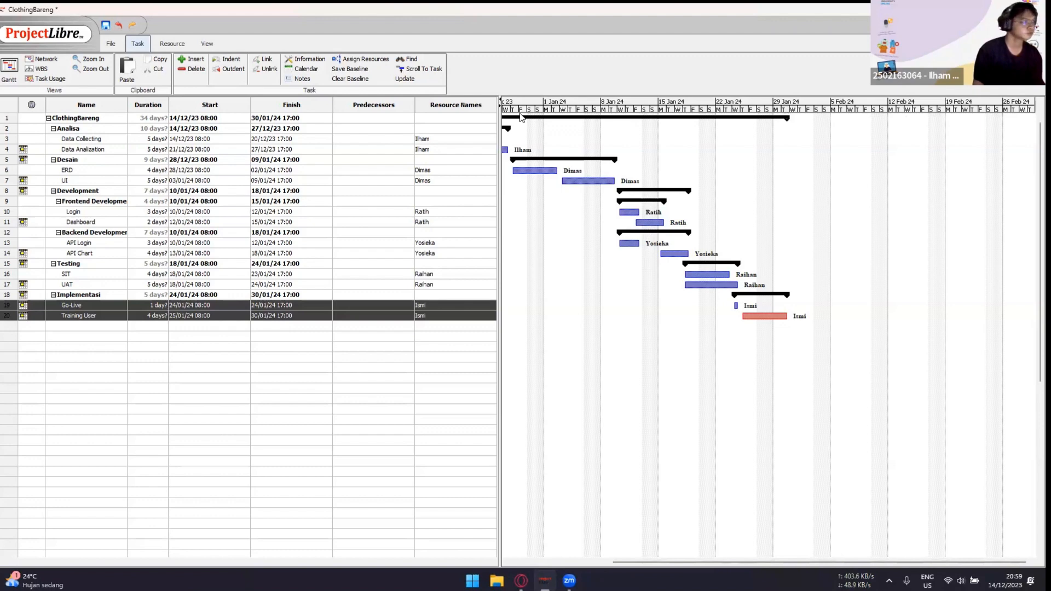
{"action": "left_click", "coordinate": [40, 69]}
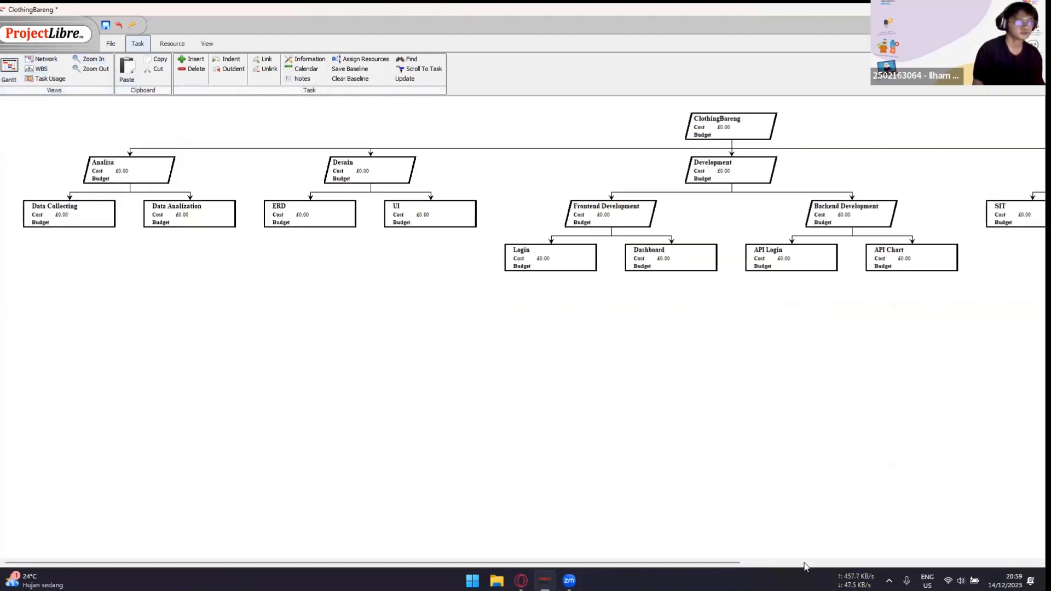
{"action": "scroll", "coordinate": [88, 563], "scroll_direction": "right", "scroll_amount": 10}
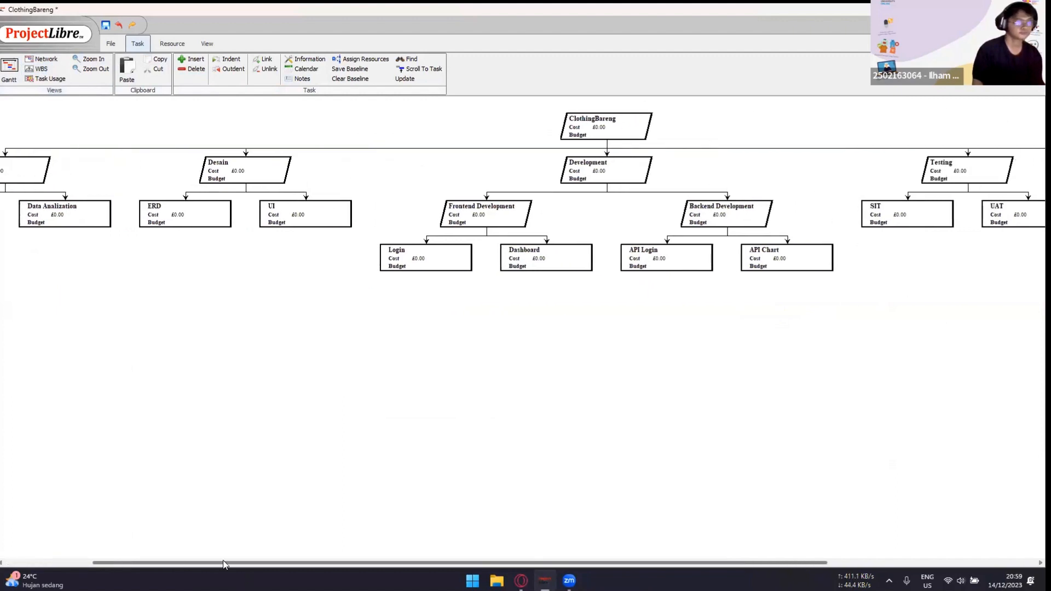
{"action": "scroll", "coordinate": [223, 564], "scroll_direction": "left", "scroll_amount": 10}
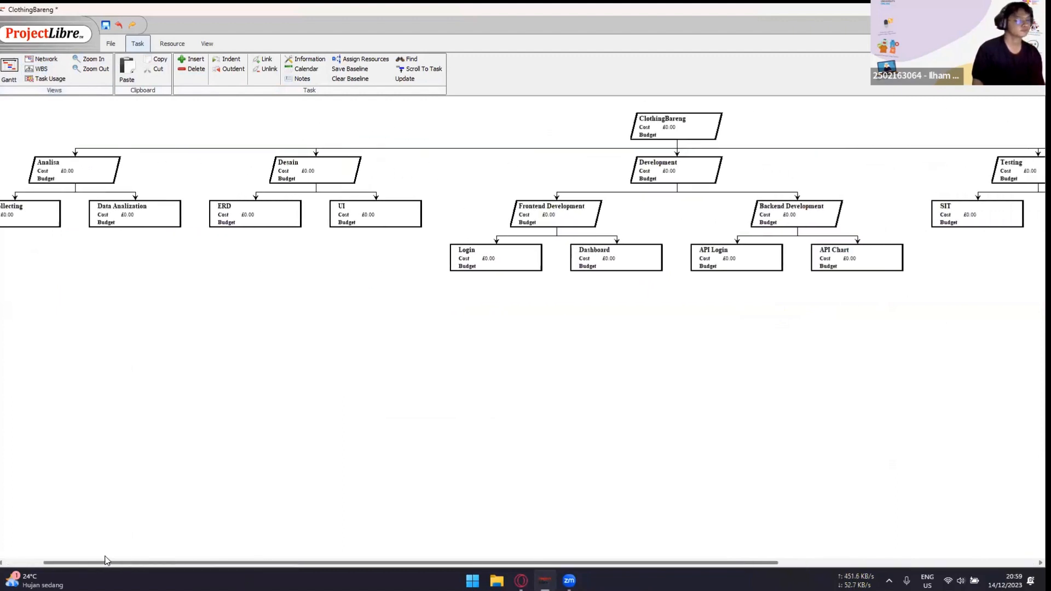
{"action": "left_click", "coordinate": [9, 76]}
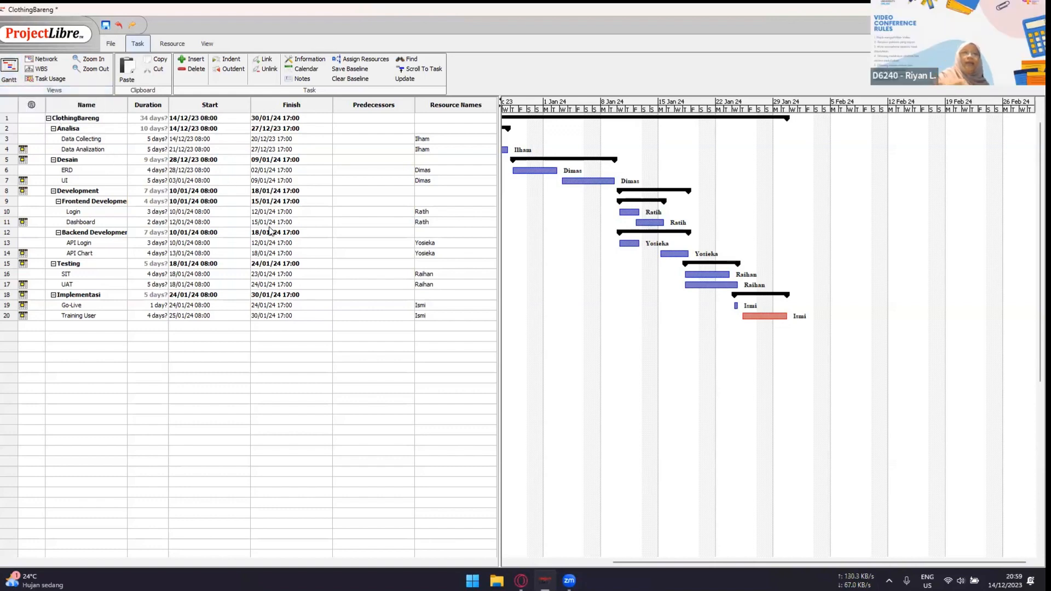
{"action": "left_click_drag", "start_coordinate": [859, 562], "coordinate": [751, 548]}
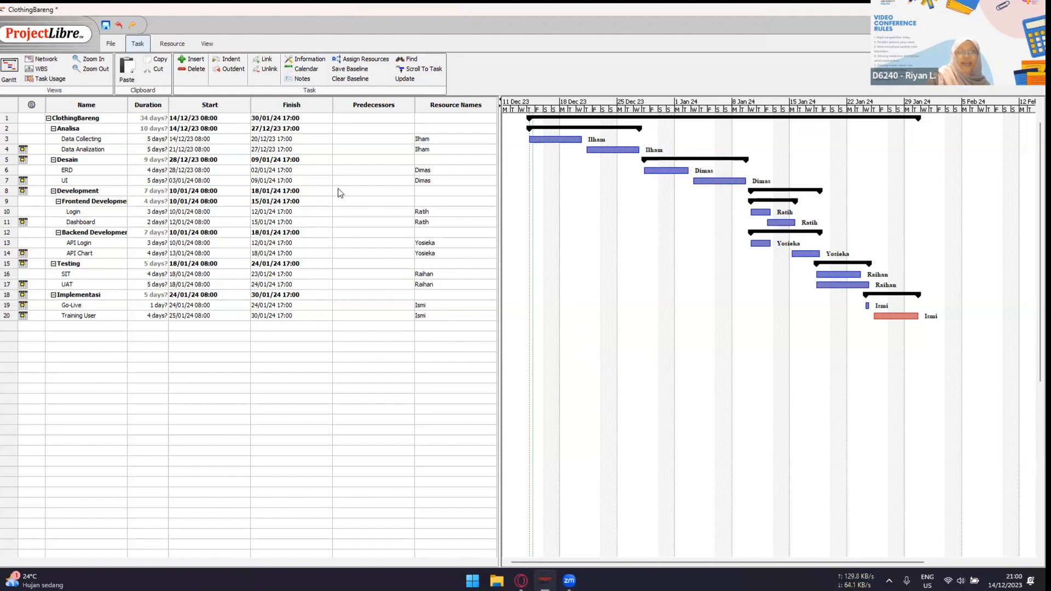
- Open the resource sheet and view the cost rate details of the Analyst group's member
{"action": "left_click", "coordinate": [172, 44]}
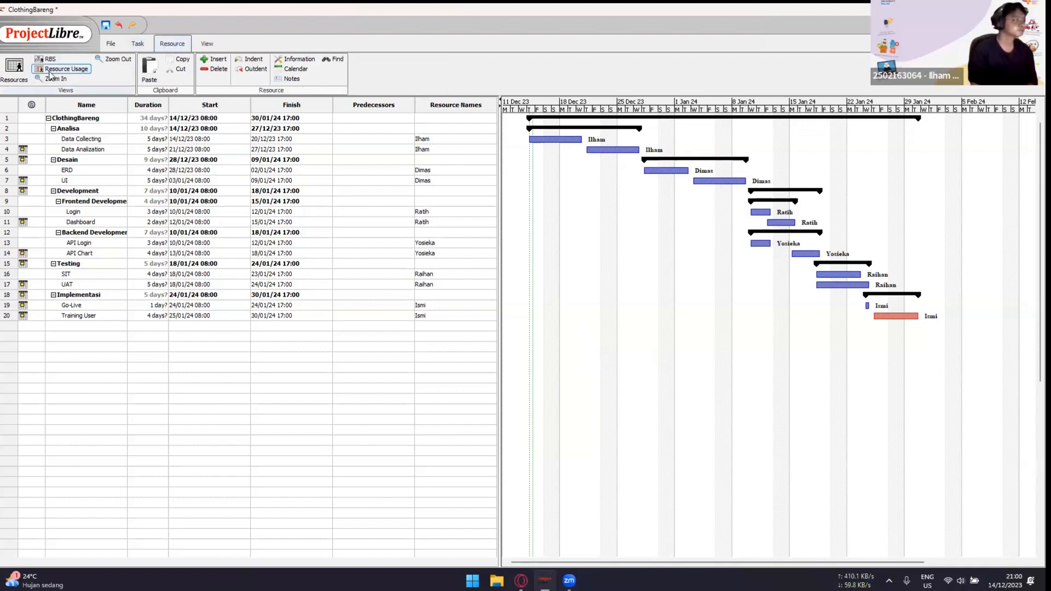
{"action": "left_click", "coordinate": [14, 68]}
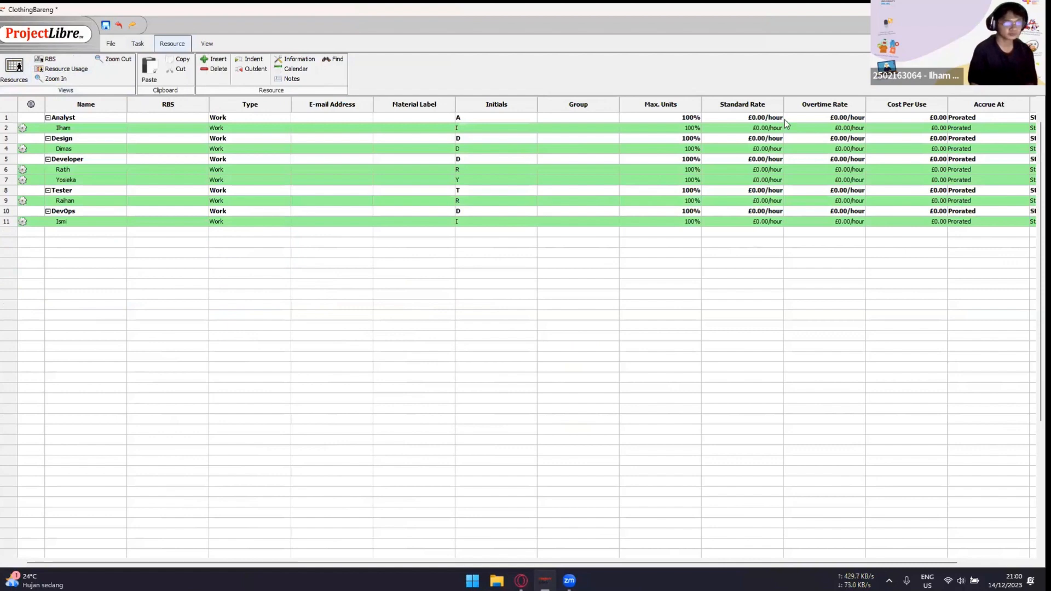
{"action": "left_click", "coordinate": [765, 131]}
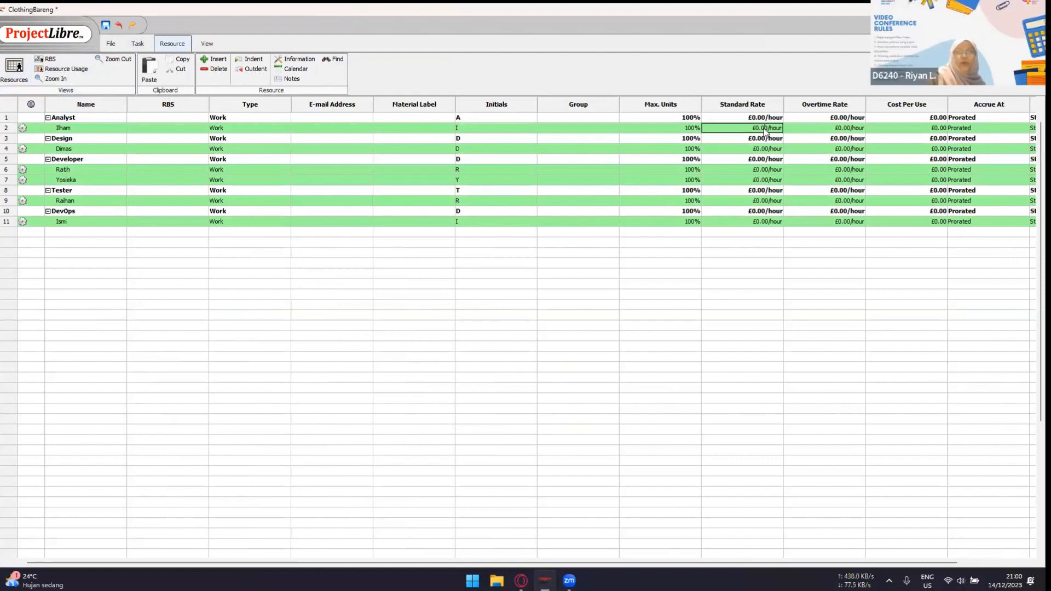
{"action": "double_click", "coordinate": [765, 130]}
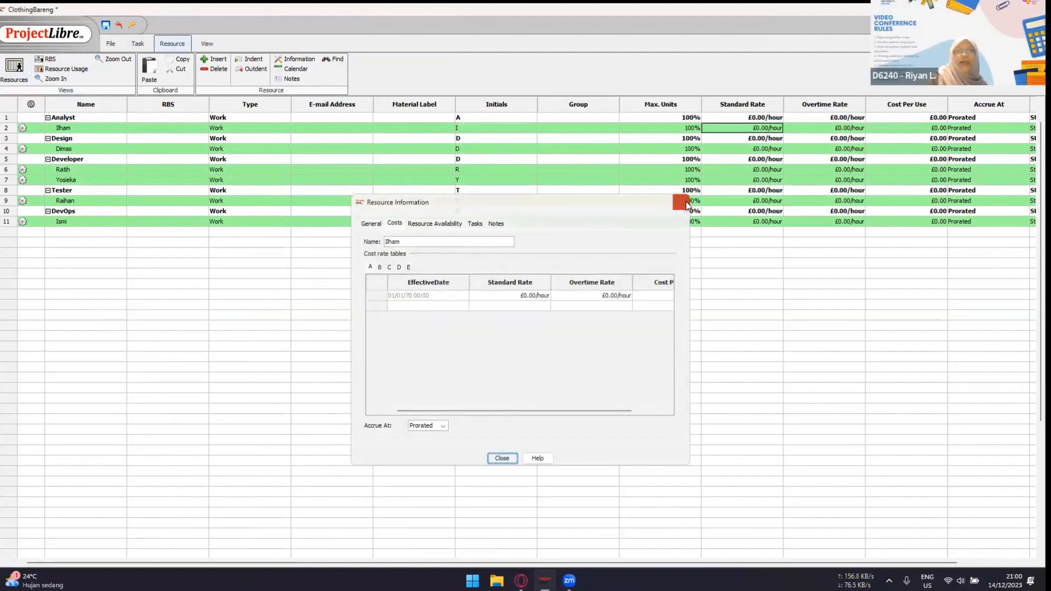
{"action": "left_click", "coordinate": [686, 203]}
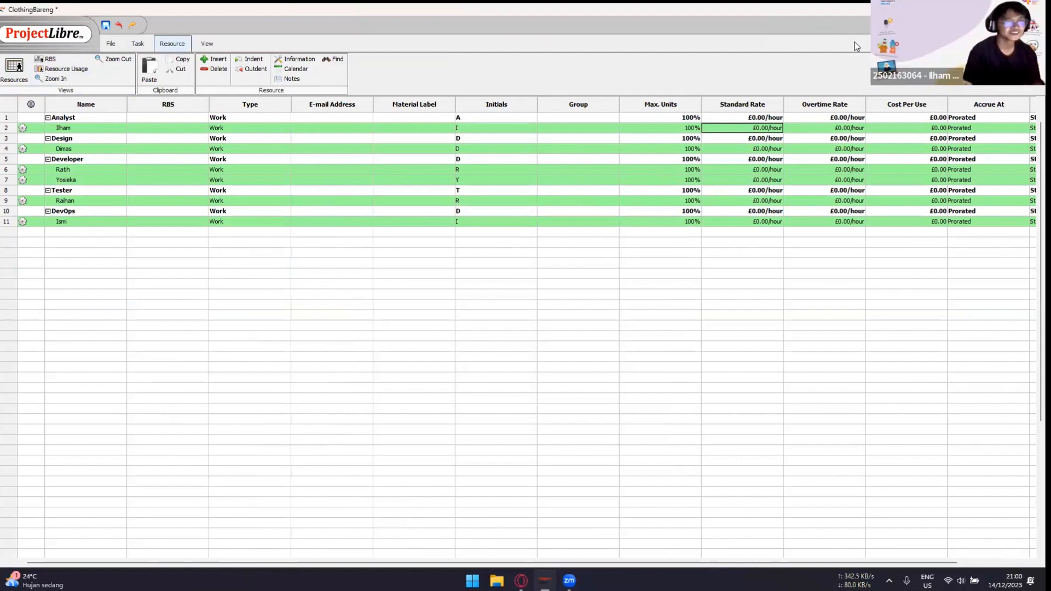
{"action": "scroll", "coordinate": [232, 87], "scroll_direction": "up", "scroll_amount": 2}
{"action": "scroll", "coordinate": [235, 80], "scroll_direction": "down", "scroll_amount": 1}
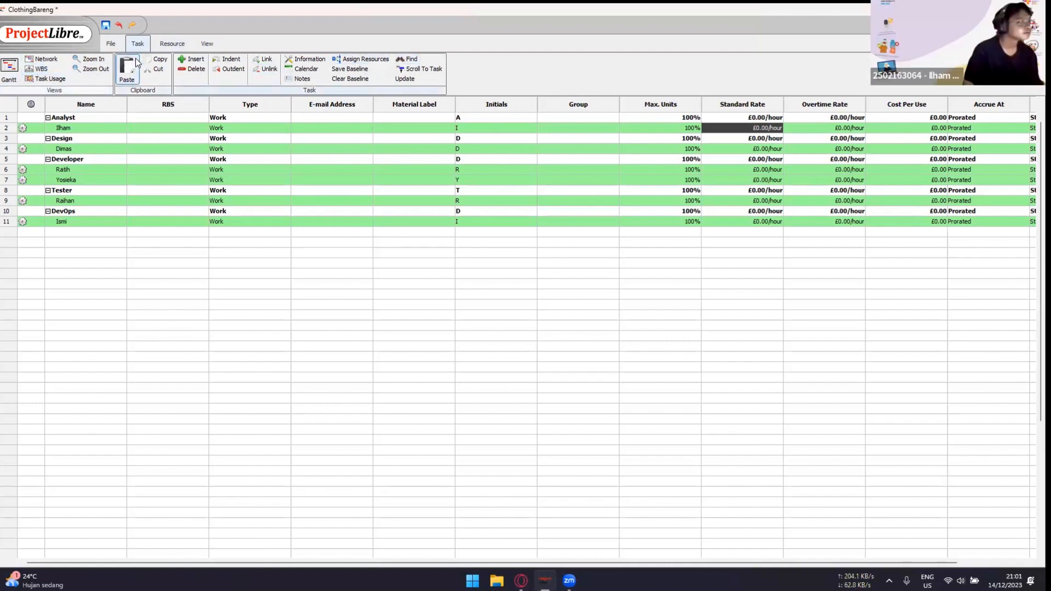
{"action": "left_click", "coordinate": [165, 44]}
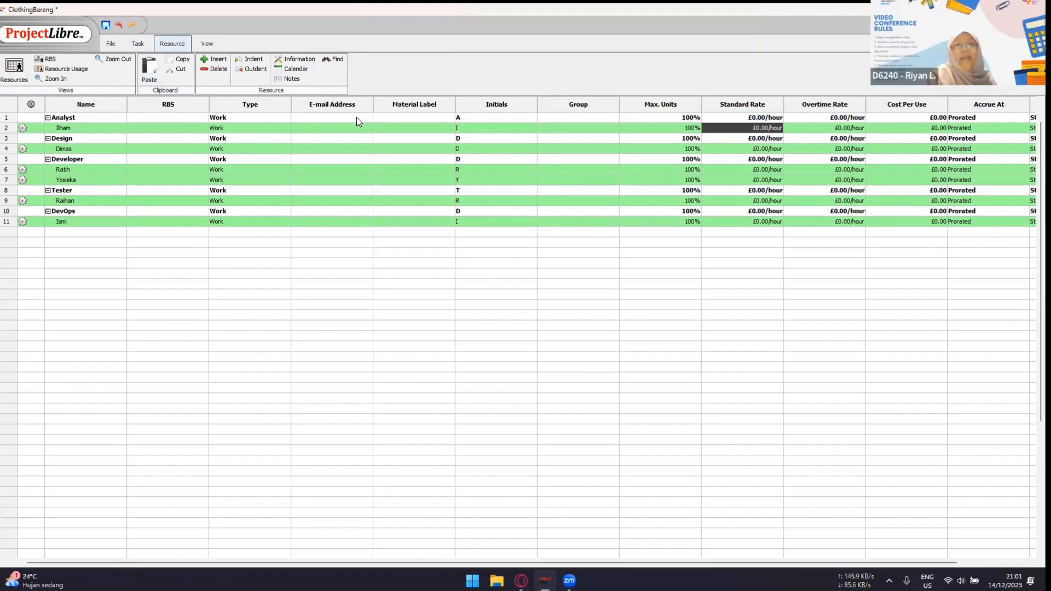
- Examine the Analyst member's cost rate table through Cost Per Use and the resource sheet's columns through Base Calendar
{"action": "left_click", "coordinate": [438, 118]}
{"action": "left_click", "coordinate": [424, 130]}
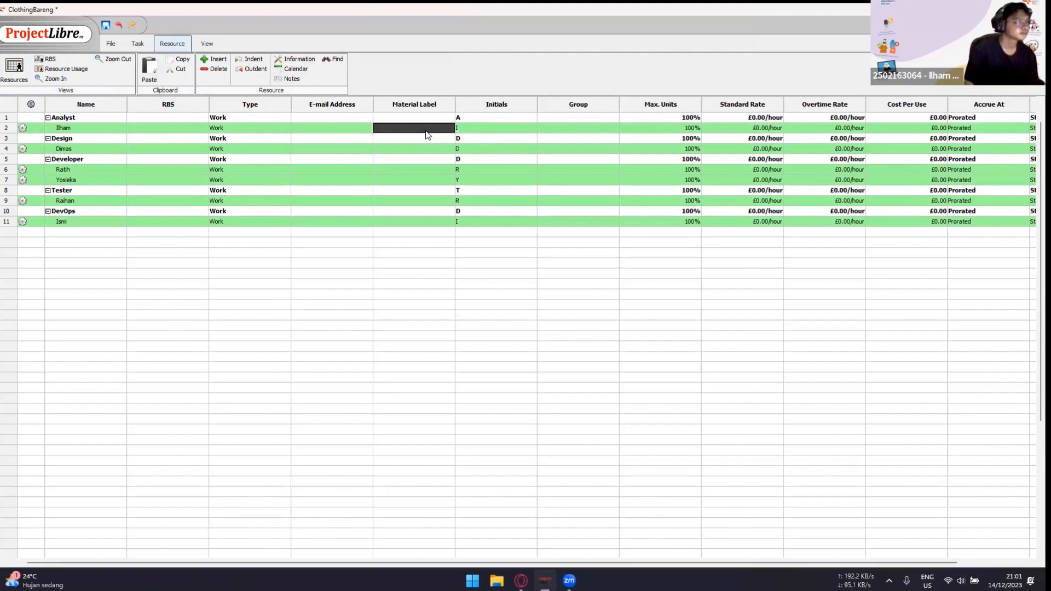
{"action": "double_click", "coordinate": [427, 130]}
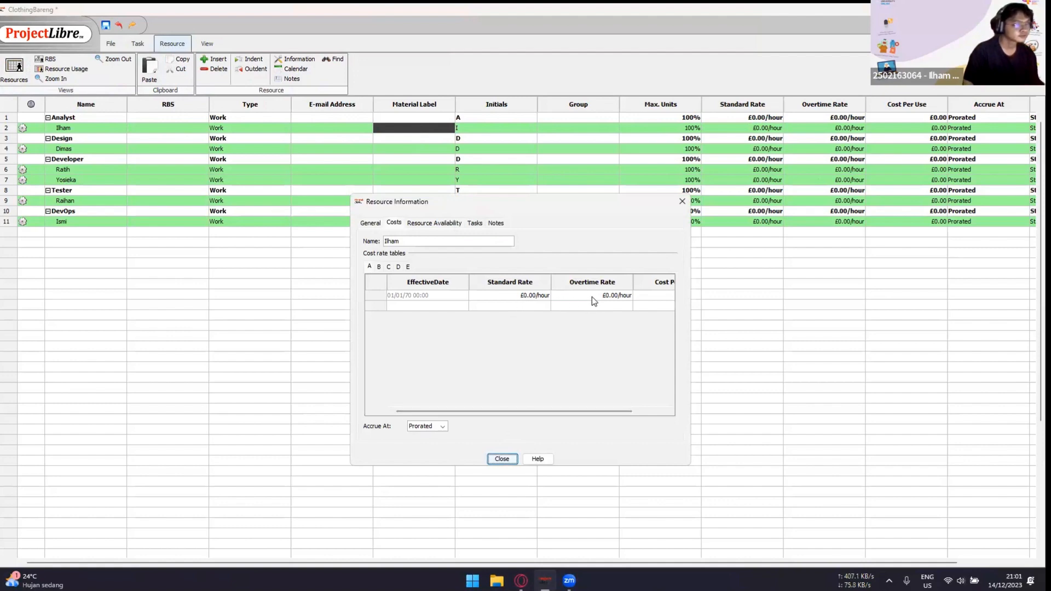
{"action": "left_click_drag", "start_coordinate": [587, 412], "coordinate": [658, 414]}
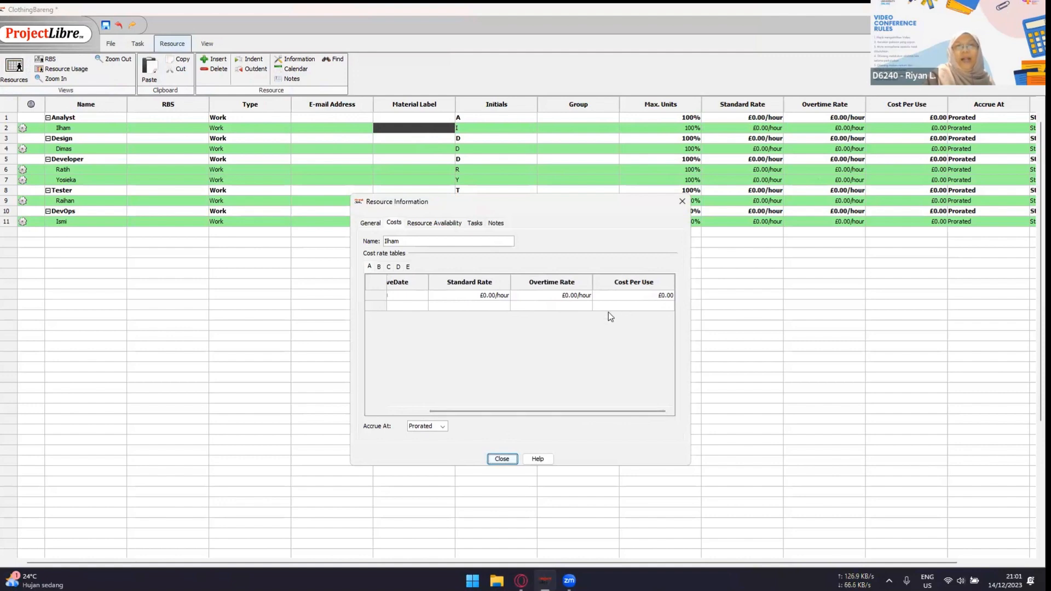
{"action": "left_click_drag", "start_coordinate": [464, 411], "coordinate": [379, 409]}
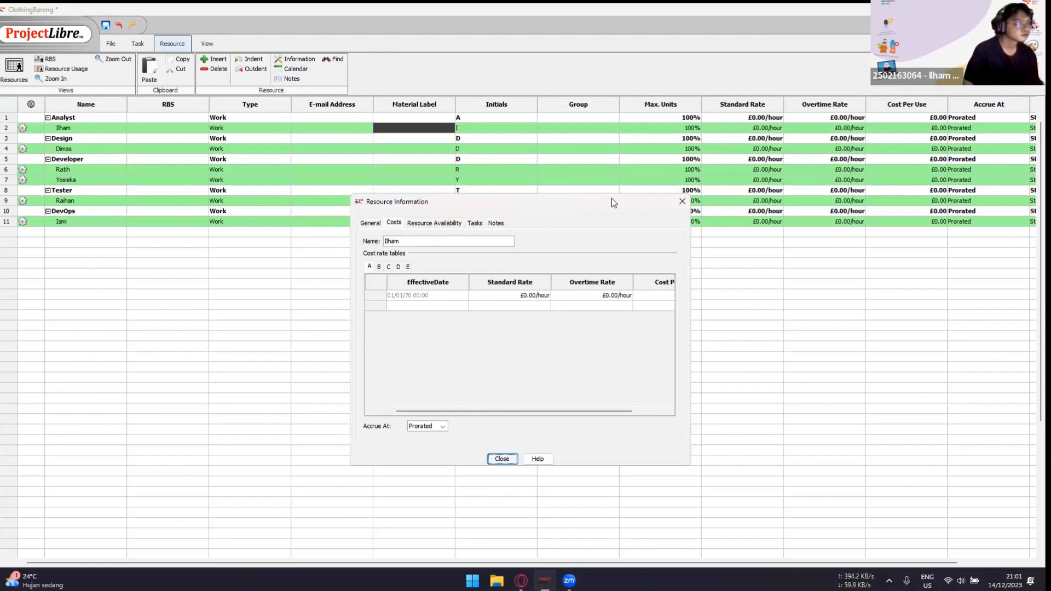
{"action": "left_click", "coordinate": [681, 199]}
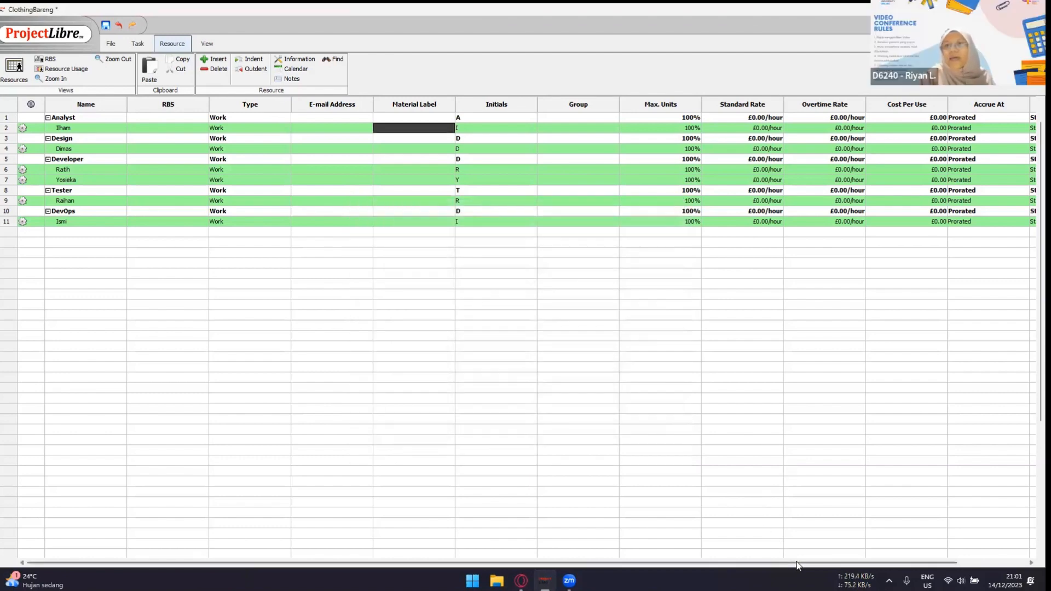
{"action": "left_click_drag", "start_coordinate": [801, 564], "coordinate": [948, 568]}
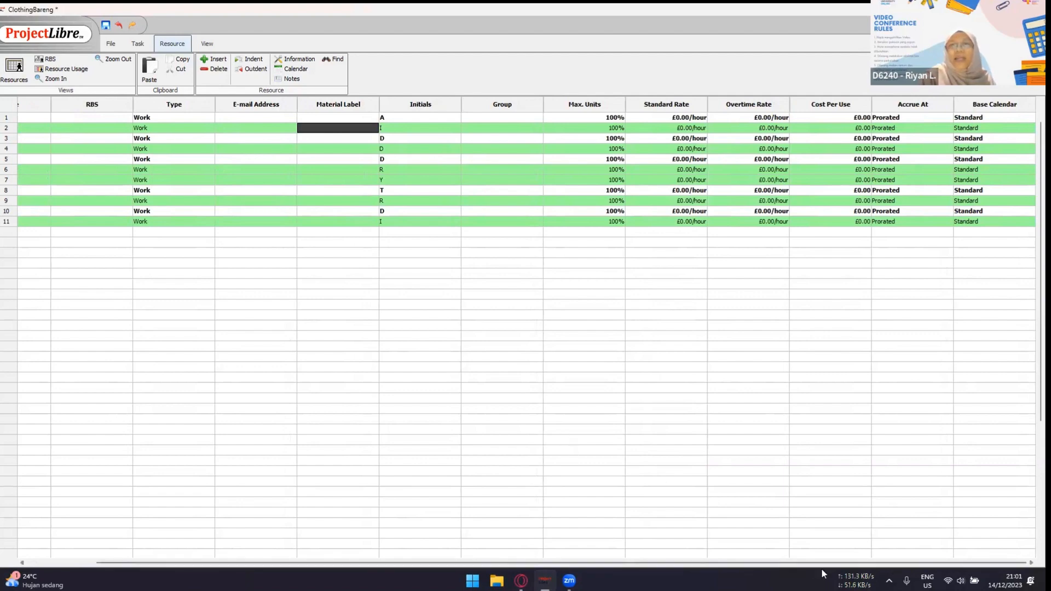
{"action": "left_click_drag", "start_coordinate": [821, 568], "coordinate": [743, 563]}
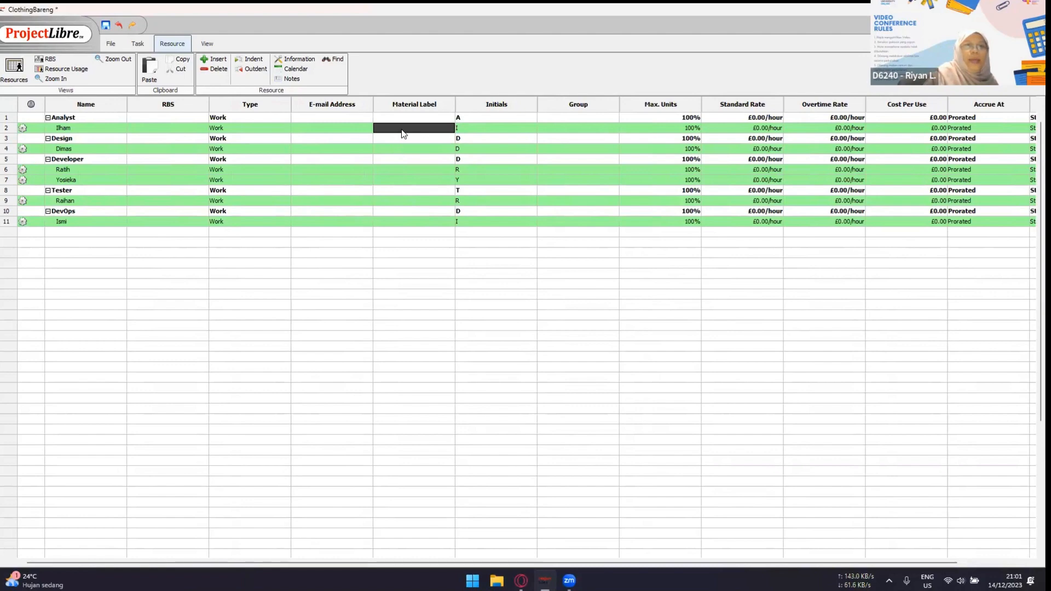
- View the cost rate details in the Analyst member's resource information, then close them
{"action": "left_click", "coordinate": [154, 128]}
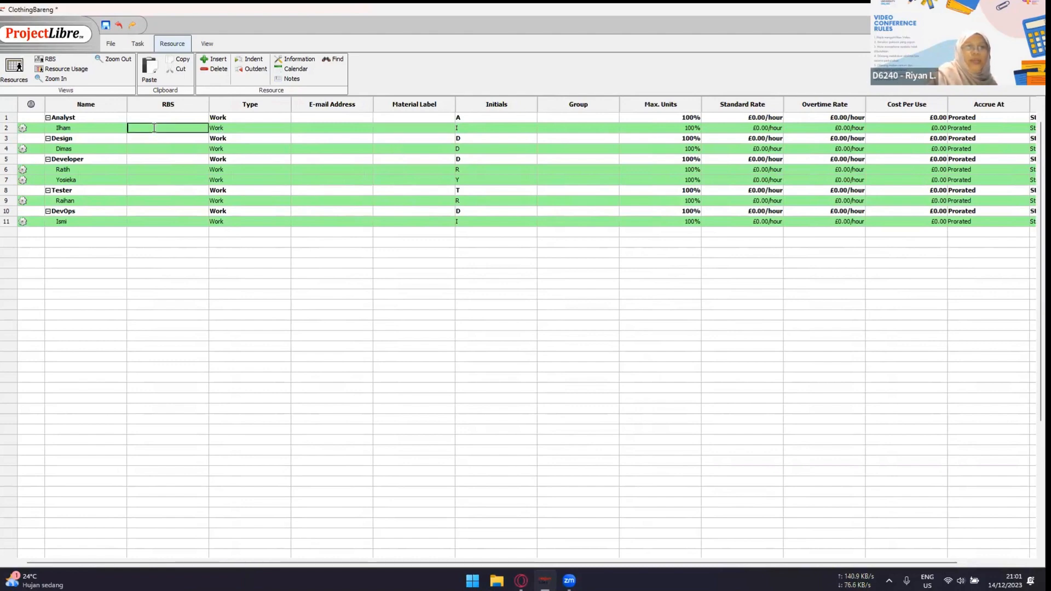
{"action": "double_click", "coordinate": [154, 128]}
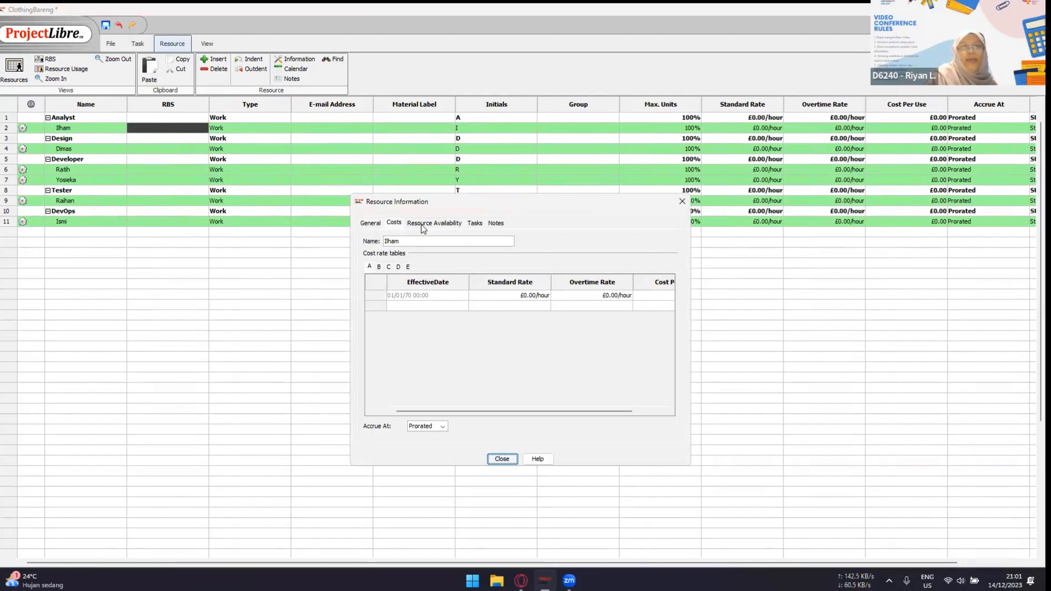
{"action": "left_click", "coordinate": [683, 202]}
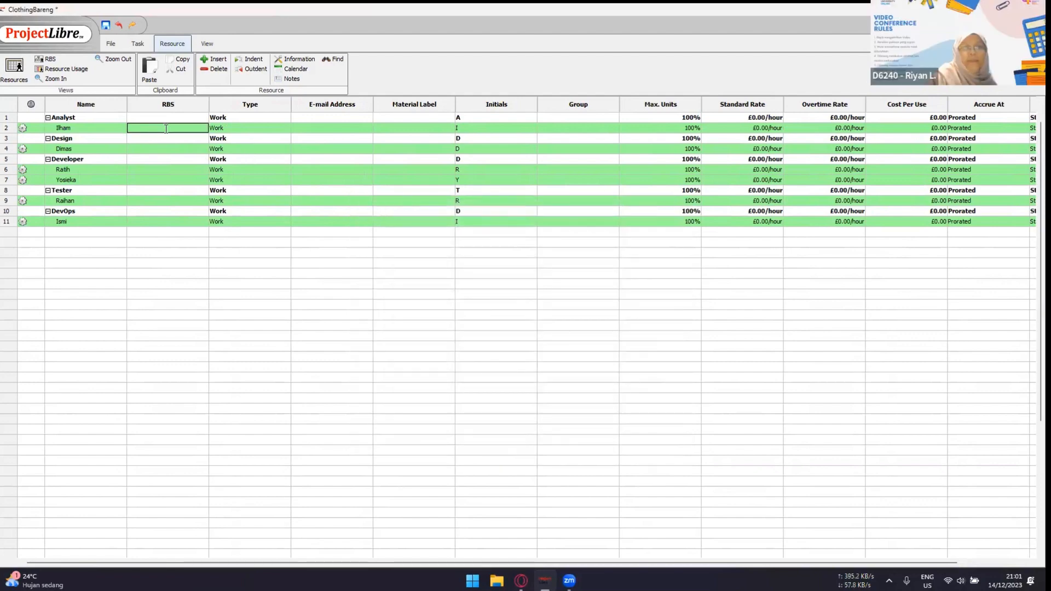
- Set the resource type of the Analyst group's member to Material
{"action": "left_click", "coordinate": [257, 128]}
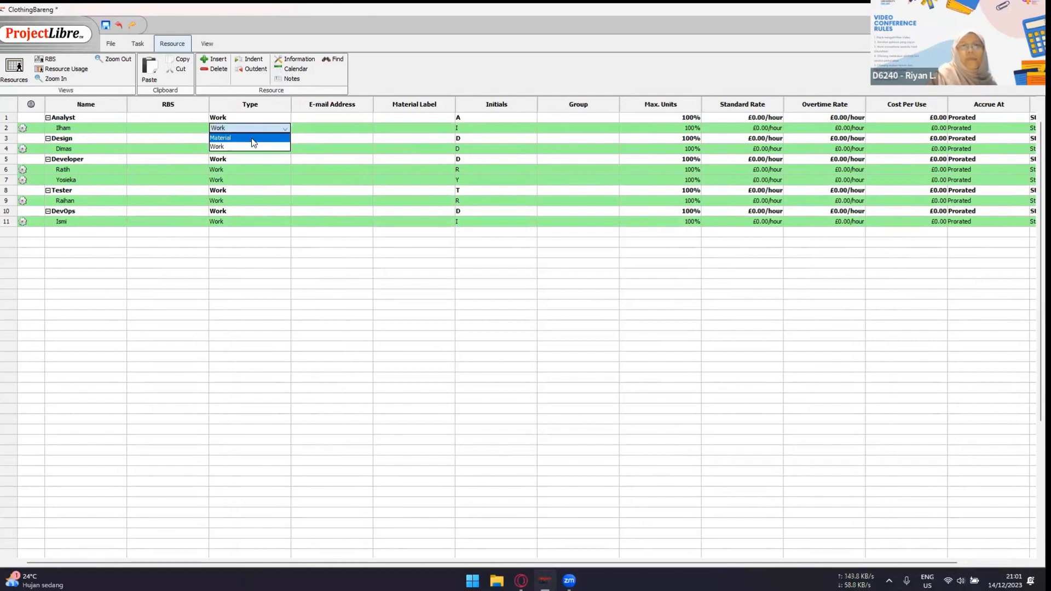
{"action": "left_click", "coordinate": [252, 138]}
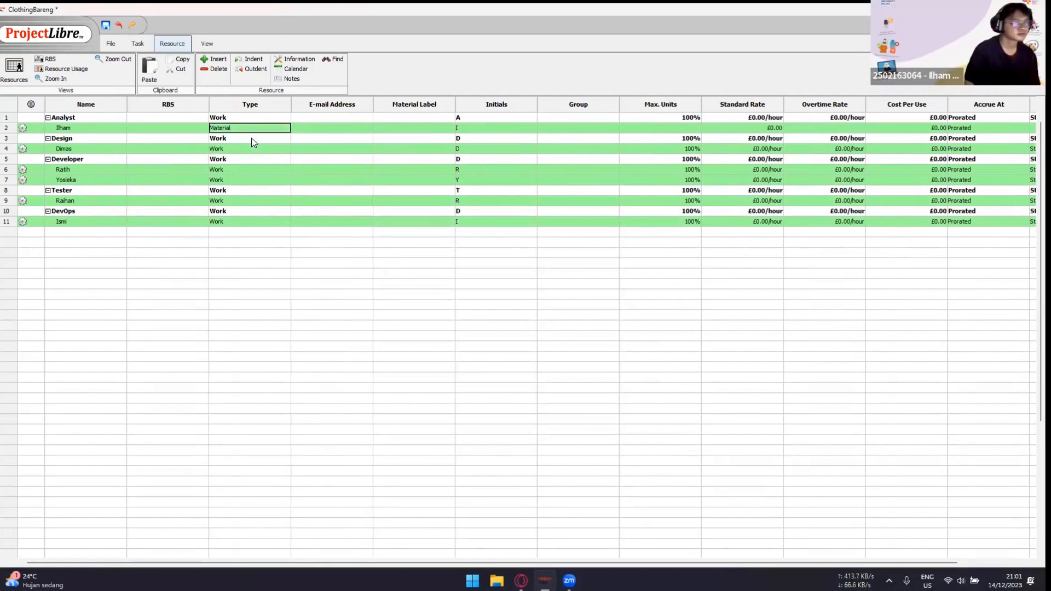
{"action": "left_click", "coordinate": [256, 127]}
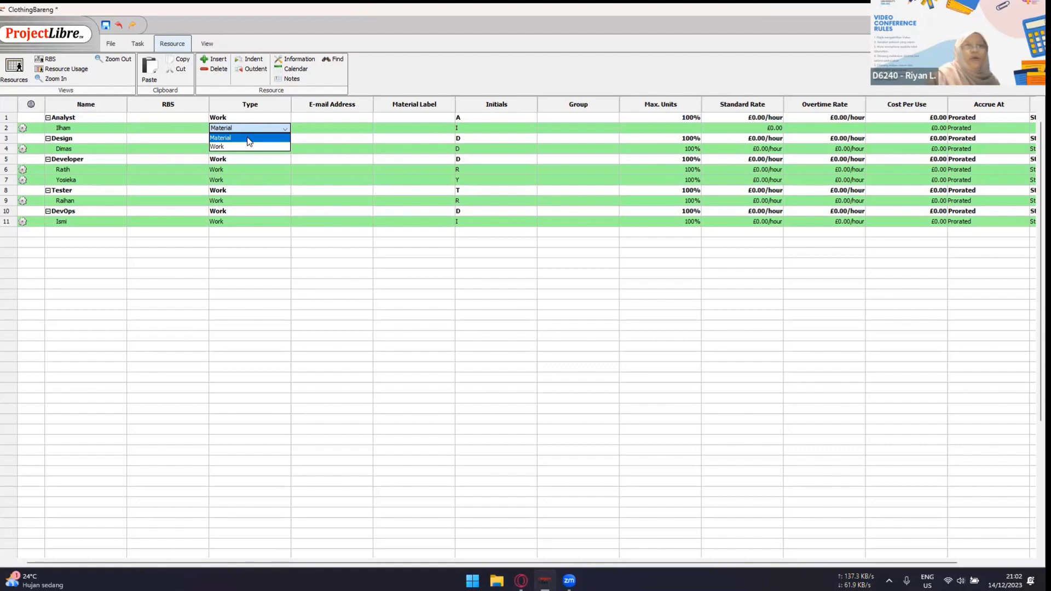
{"action": "left_click", "coordinate": [250, 137]}
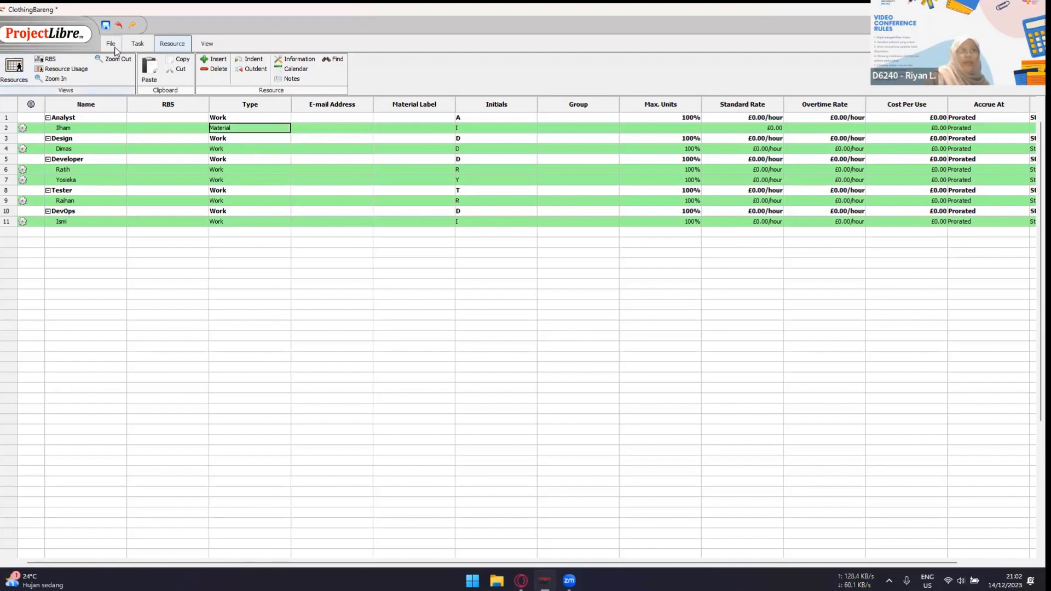
- Open the Gantt chart and examine the project's tasks with their assigned resources
{"action": "left_click", "coordinate": [13, 67]}
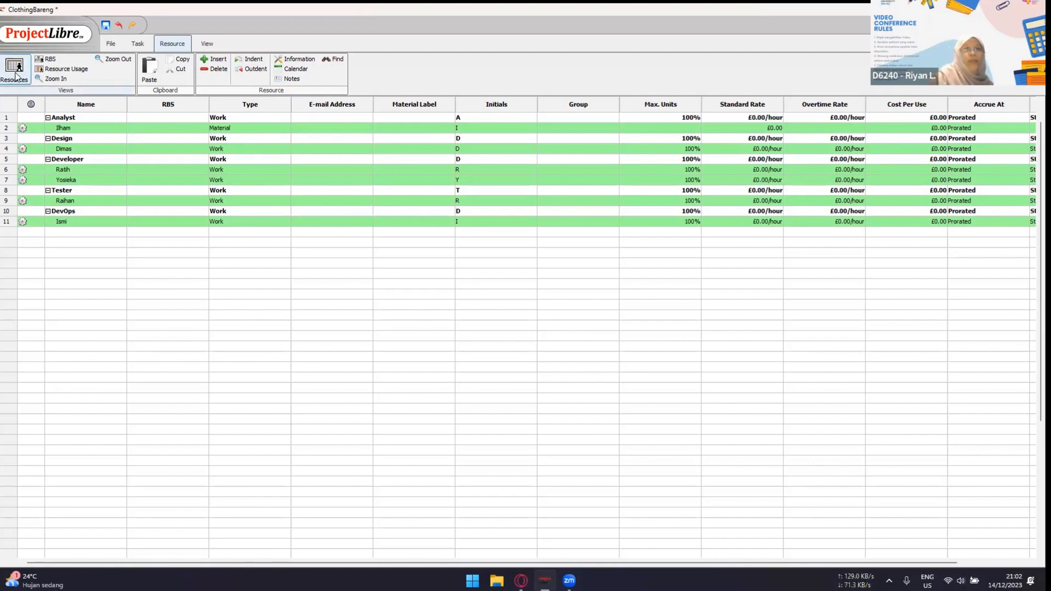
{"action": "left_click", "coordinate": [137, 44]}
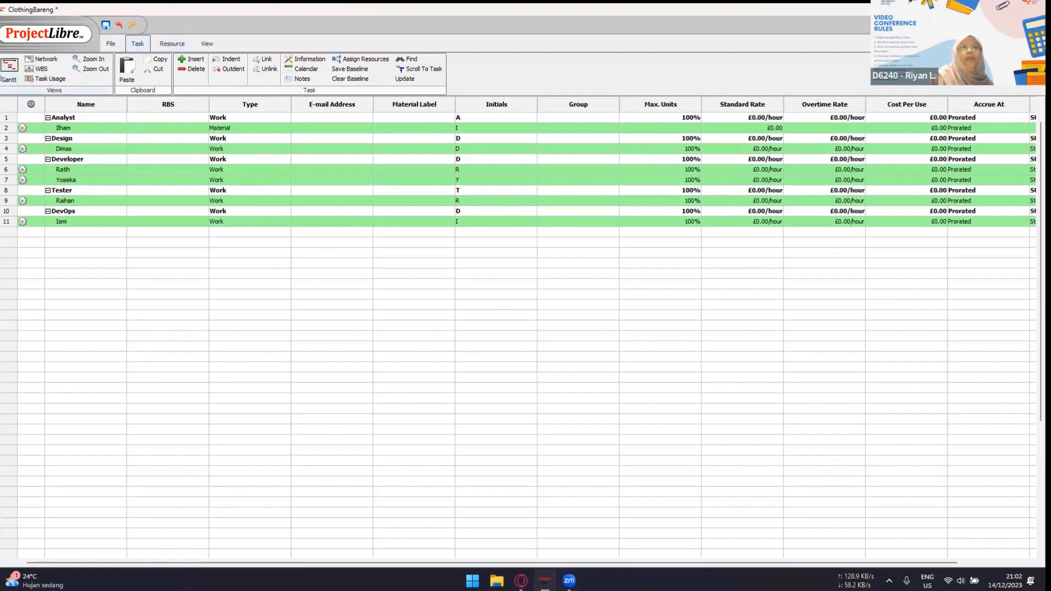
{"action": "left_click", "coordinate": [13, 68]}
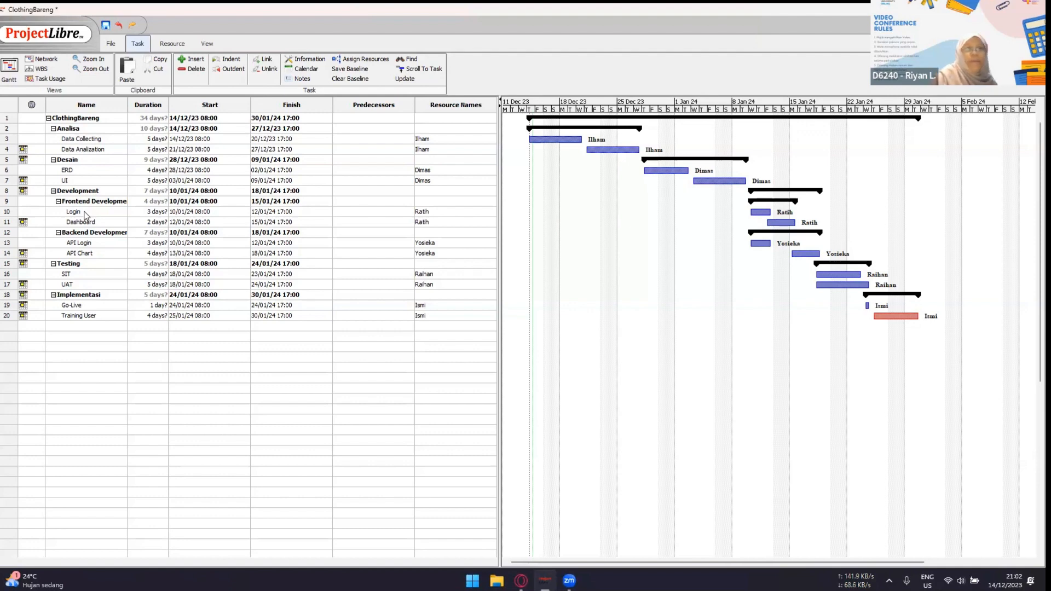
- Add two resources named Hosting and Domain below the DevOps group's member in the resource sheet
{"action": "left_click", "coordinate": [172, 43]}
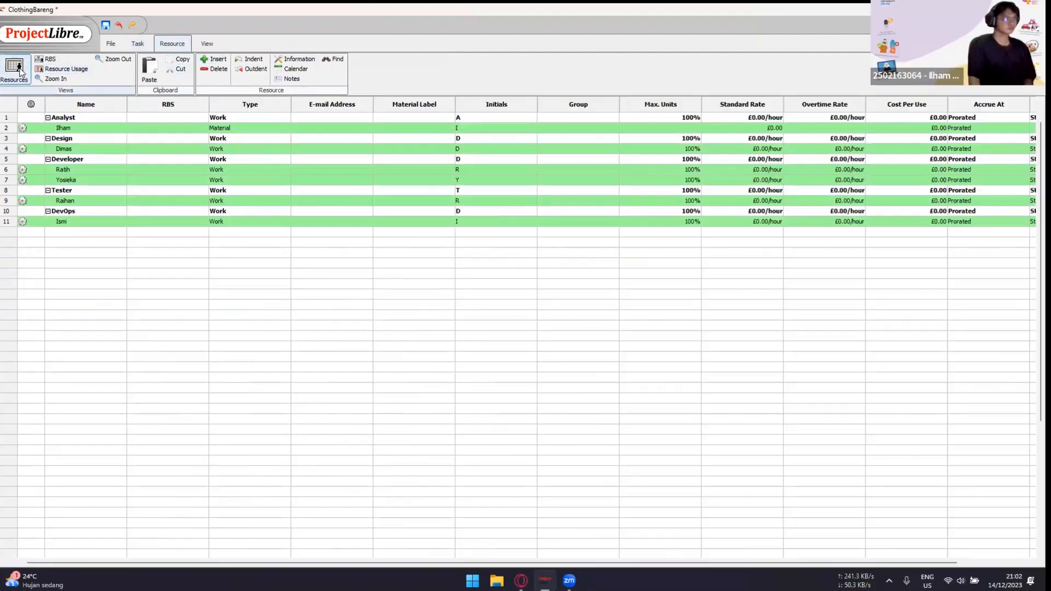
{"action": "left_click", "coordinate": [14, 67]}
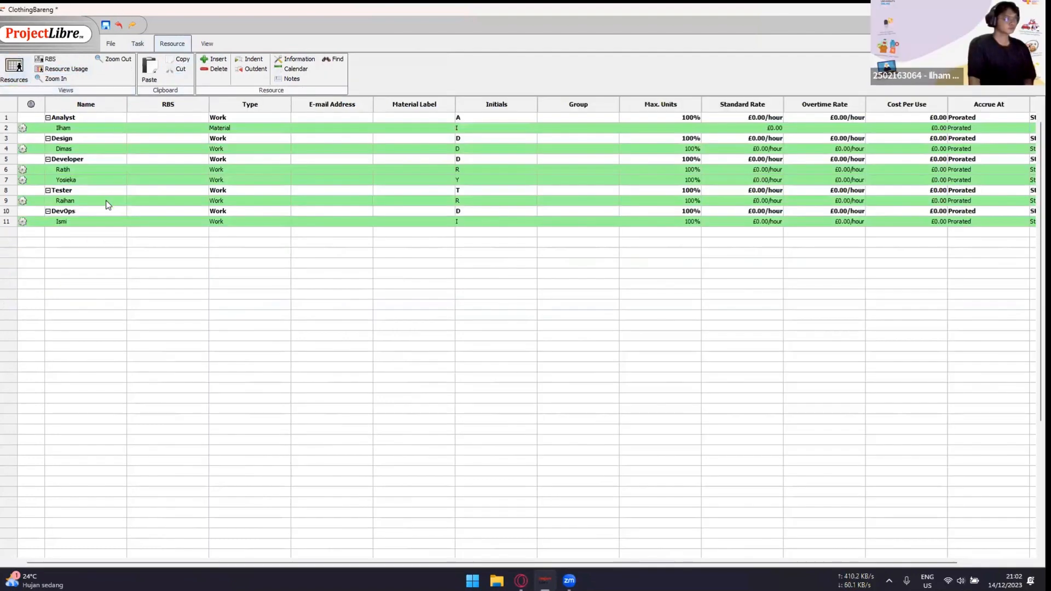
{"action": "left_click", "coordinate": [87, 234]}
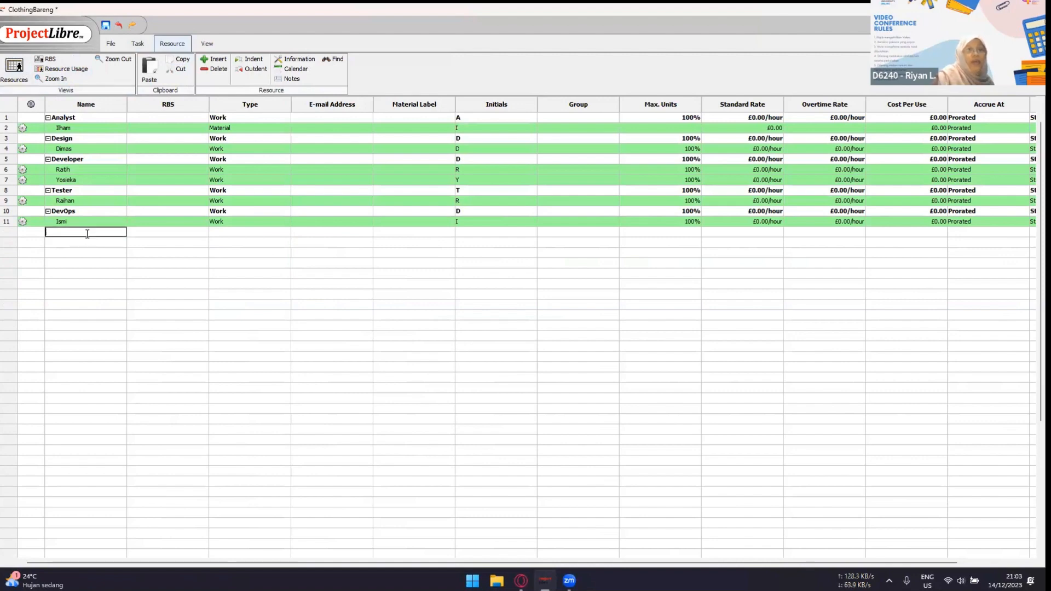
{"action": "type", "text": "Hosting"}
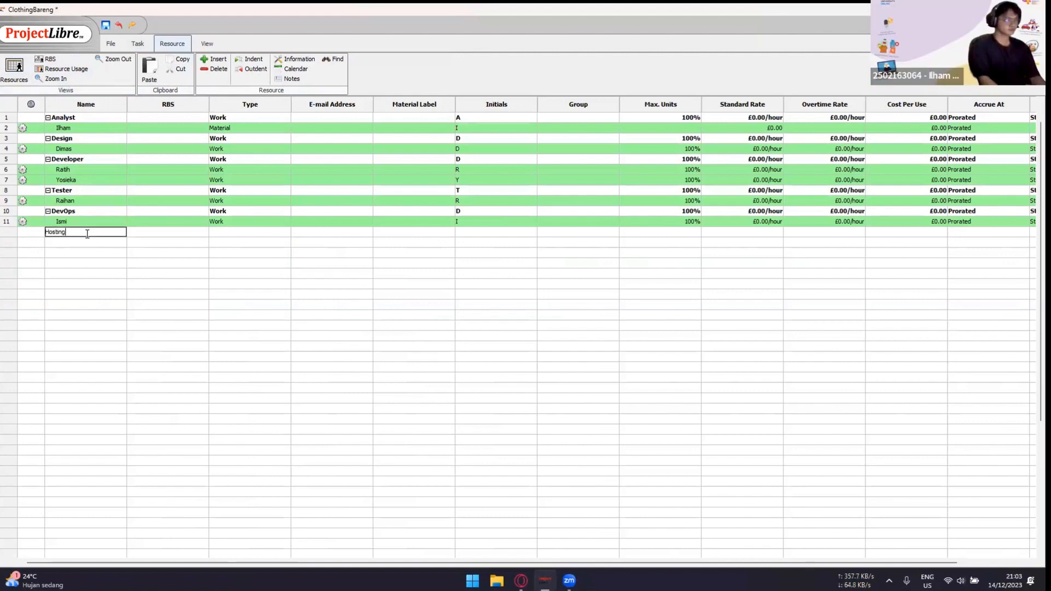
{"action": "key", "text": "Return"}
{"action": "type", "text": "D"}
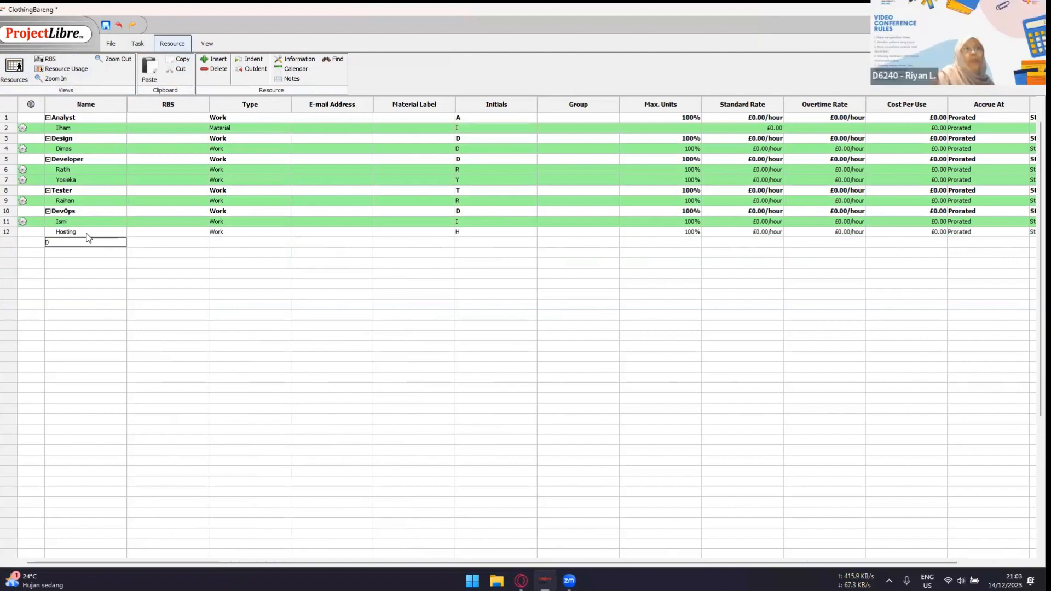
{"action": "type", "text": "omain"}
{"action": "key", "text": "Return"}
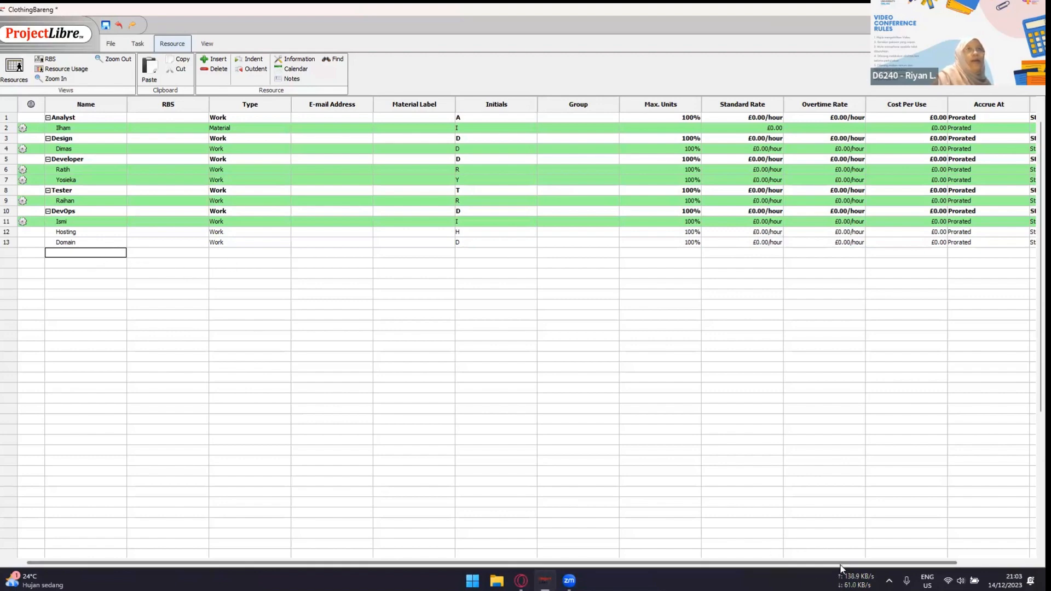
- Examine the resource sheet's rate, cost and accrual columns through Base Calendar
{"action": "left_click_drag", "start_coordinate": [867, 563], "coordinate": [973, 557]}
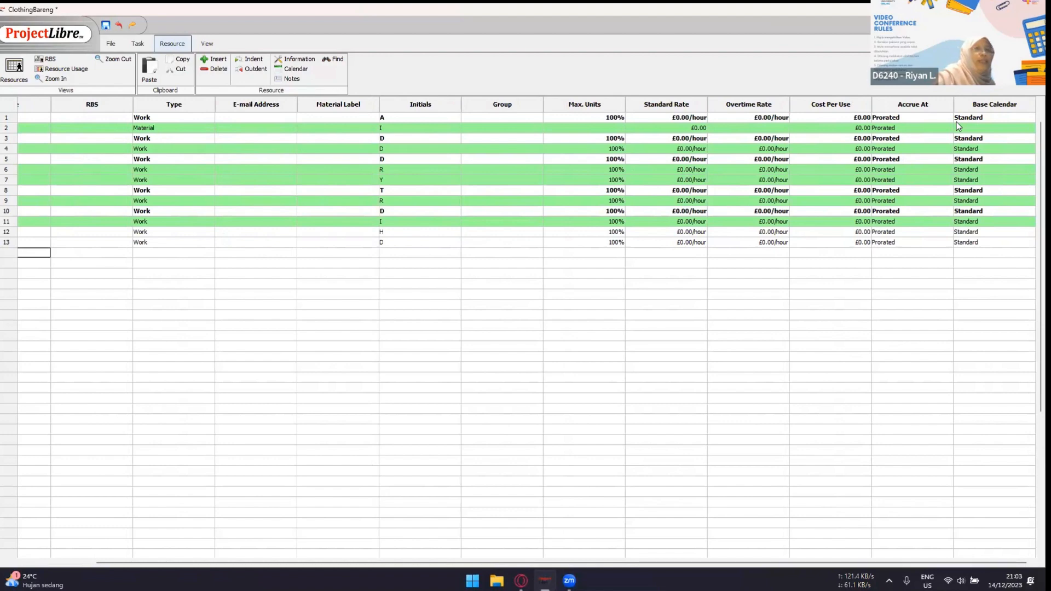
{"action": "left_click", "coordinate": [22, 76]}
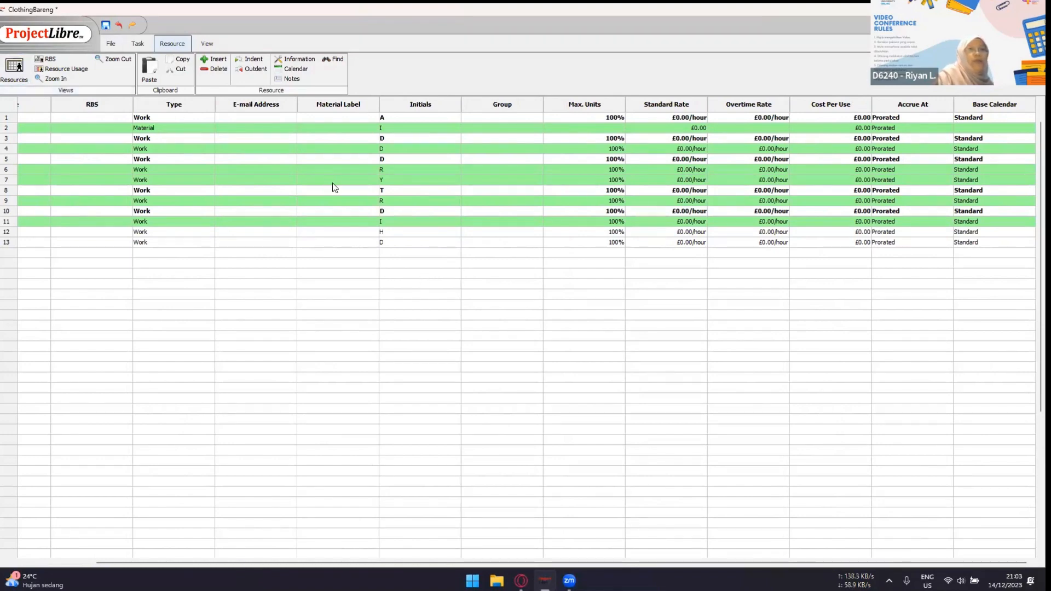
{"action": "left_click", "coordinate": [109, 43]}
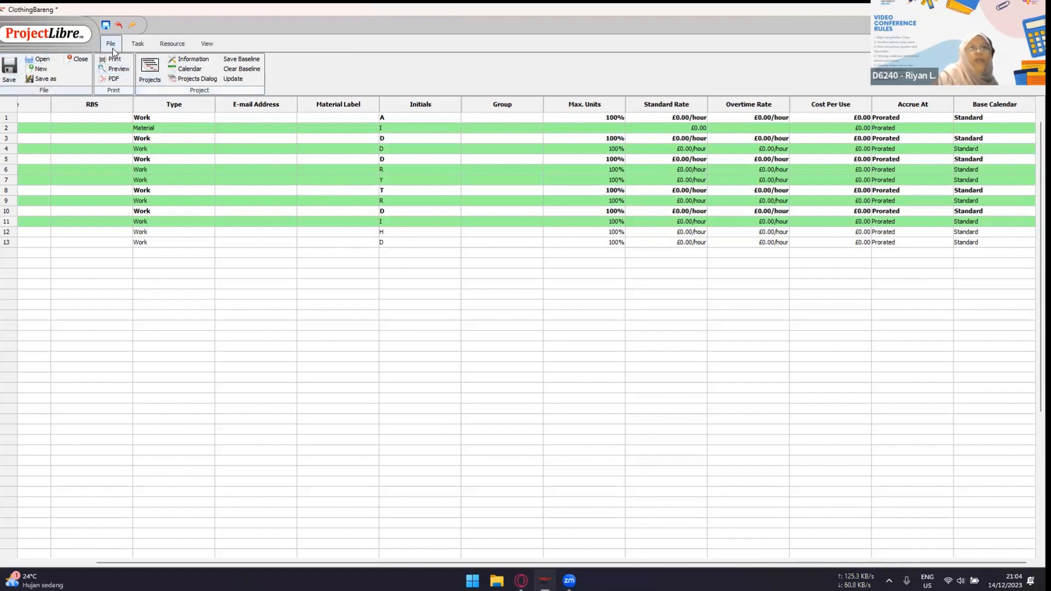
- Return to the Gantt chart and widen the task table area beyond the Resource Names column
{"action": "left_click", "coordinate": [137, 44]}
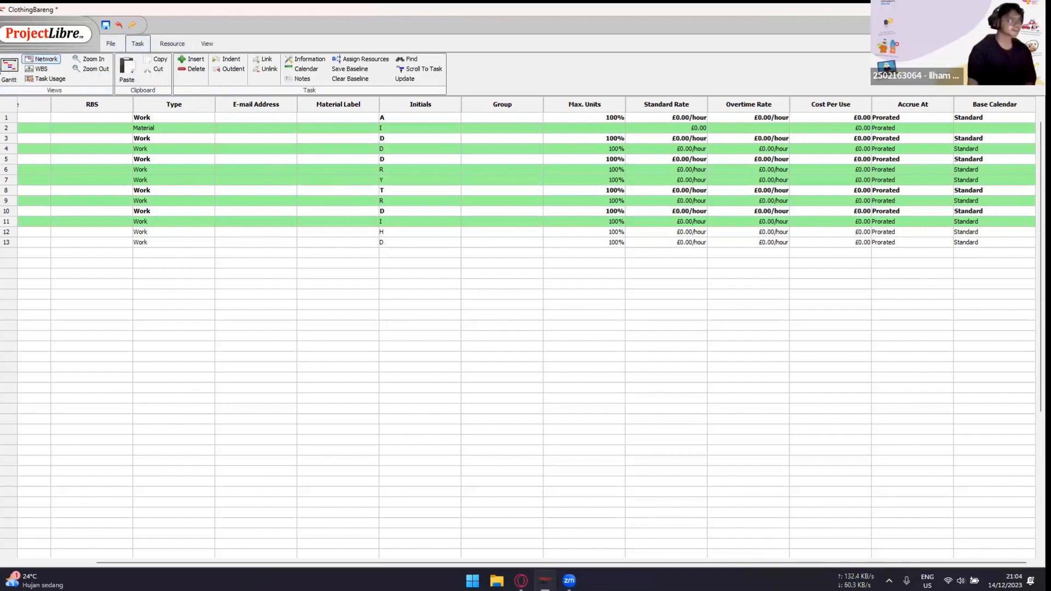
{"action": "left_click", "coordinate": [7, 65]}
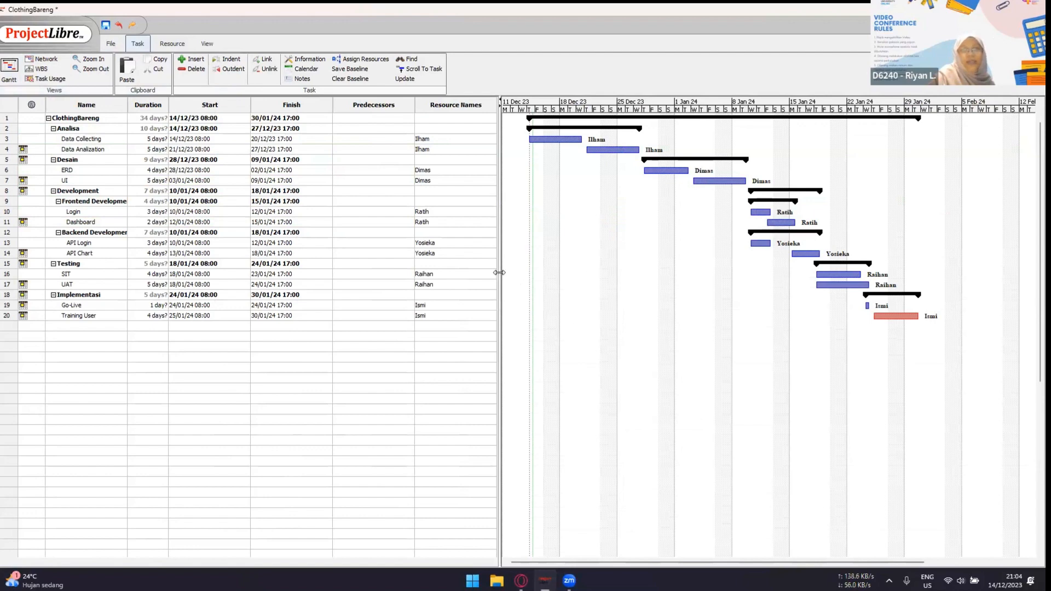
{"action": "left_click_drag", "start_coordinate": [499, 272], "coordinate": [709, 274]}
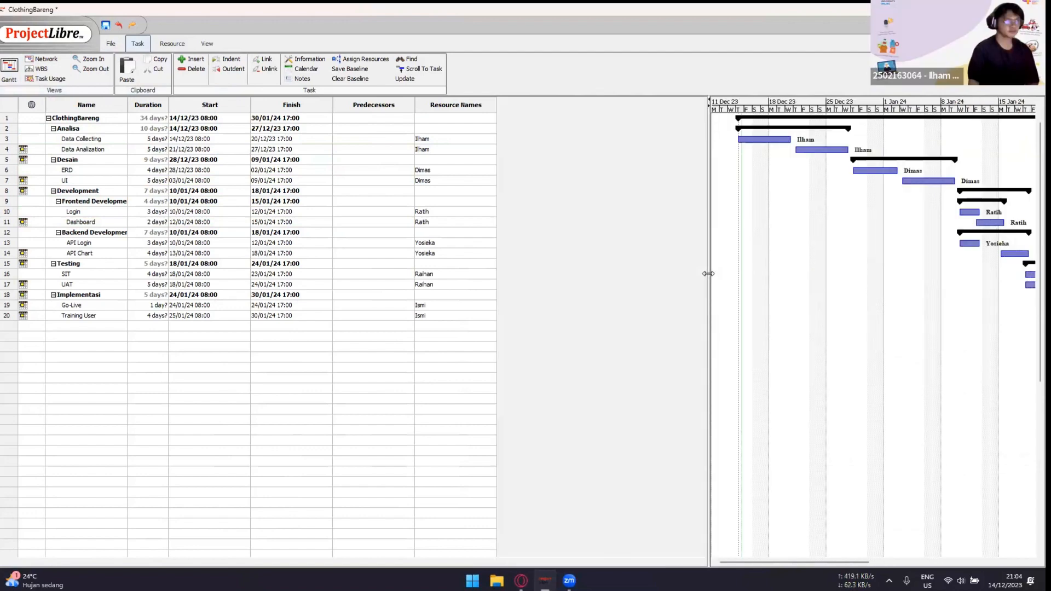
- Insert an Actual Cost column before Resource Names in the Gantt task table
{"action": "right_click", "coordinate": [491, 103]}
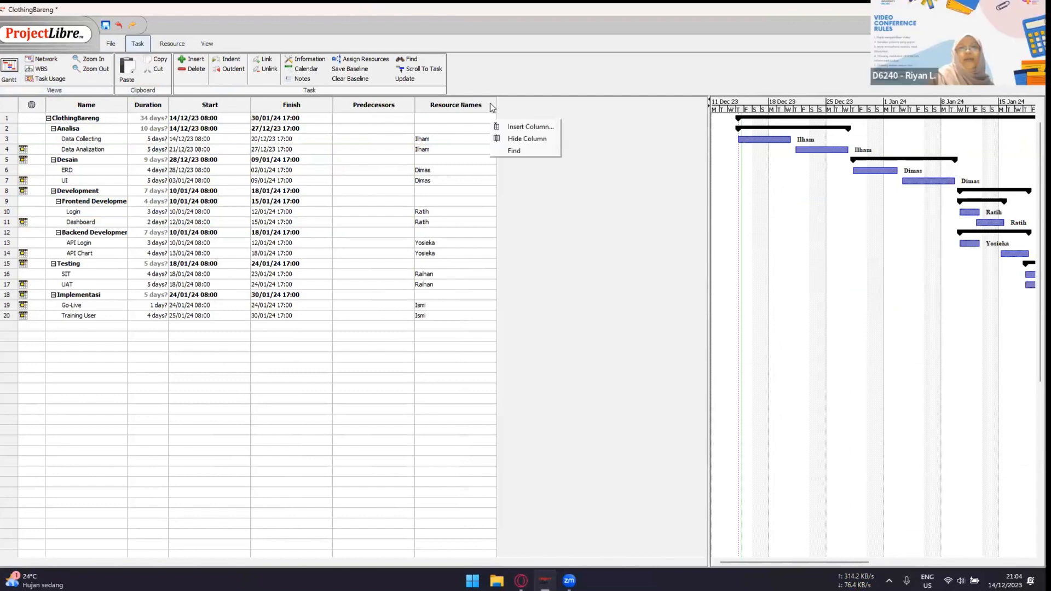
{"action": "left_click", "coordinate": [522, 126]}
{"action": "left_click", "coordinate": [501, 283]}
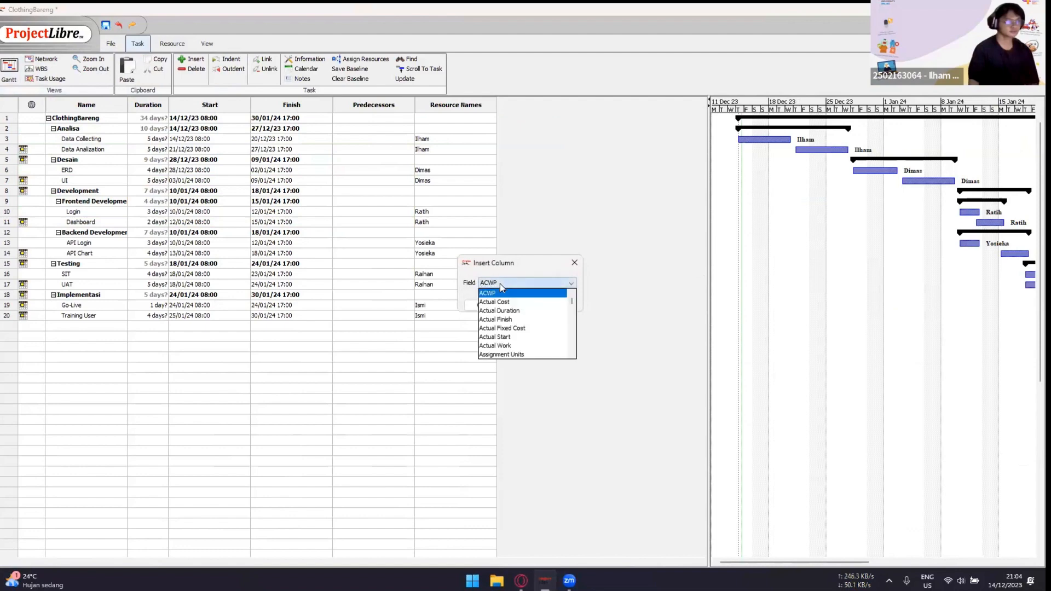
{"action": "scroll", "coordinate": [508, 311], "scroll_direction": "down", "scroll_amount": 1}
{"action": "scroll", "coordinate": [508, 311], "scroll_direction": "up", "scroll_amount": 1}
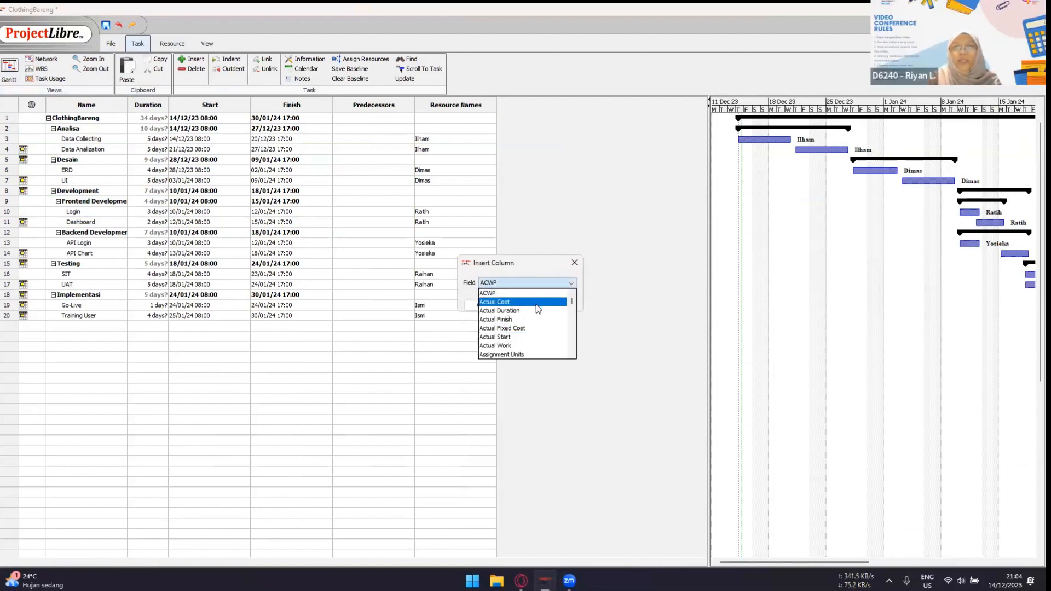
{"action": "scroll", "coordinate": [527, 314], "scroll_direction": "down", "scroll_amount": 2}
{"action": "scroll", "coordinate": [527, 314], "scroll_direction": "up", "scroll_amount": 2}
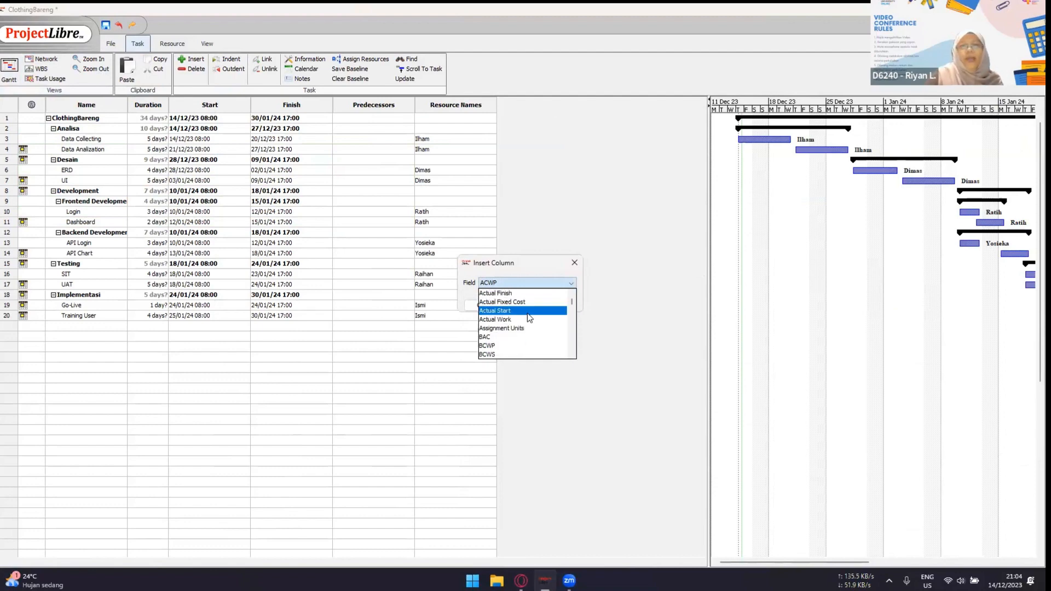
{"action": "left_click", "coordinate": [500, 302]}
{"action": "left_click", "coordinate": [488, 306]}
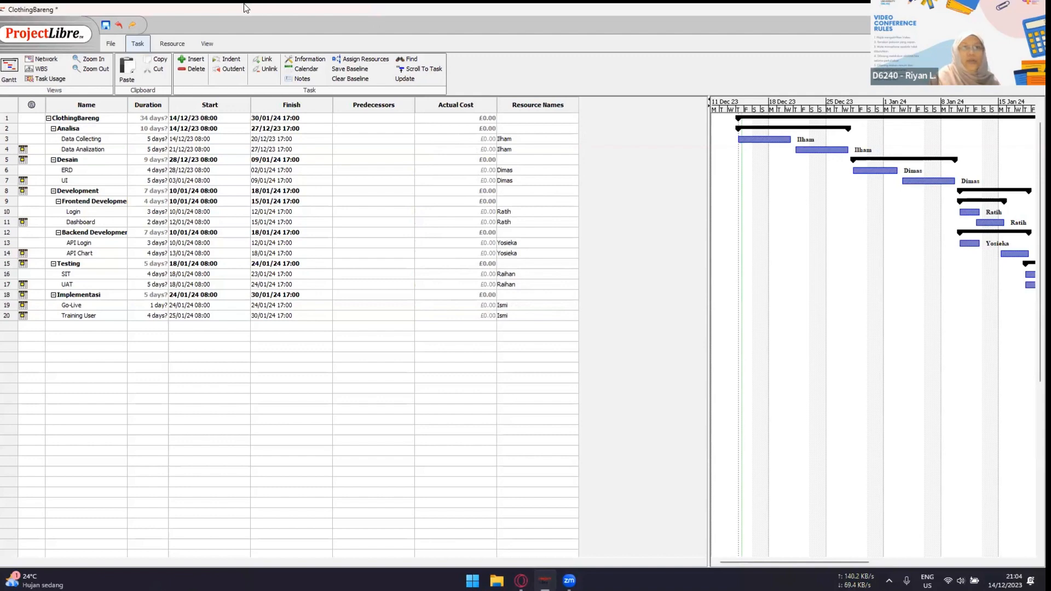
- Examine the cost and budget fields across the work breakdown structure from Analisa to Implementasi, then return to the Gantt chart
{"action": "left_click", "coordinate": [172, 43]}
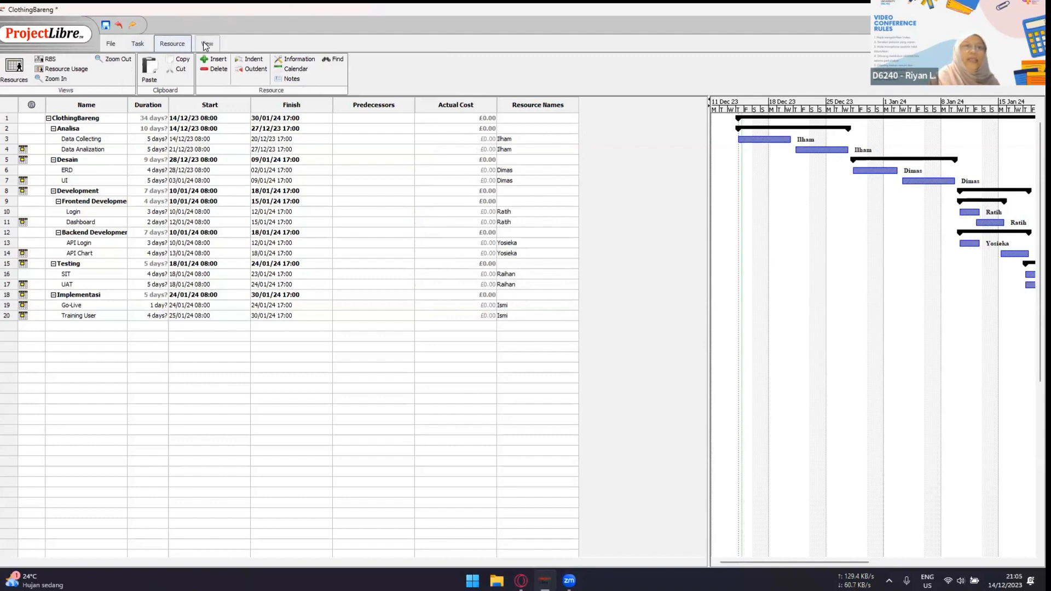
{"action": "left_click", "coordinate": [137, 44]}
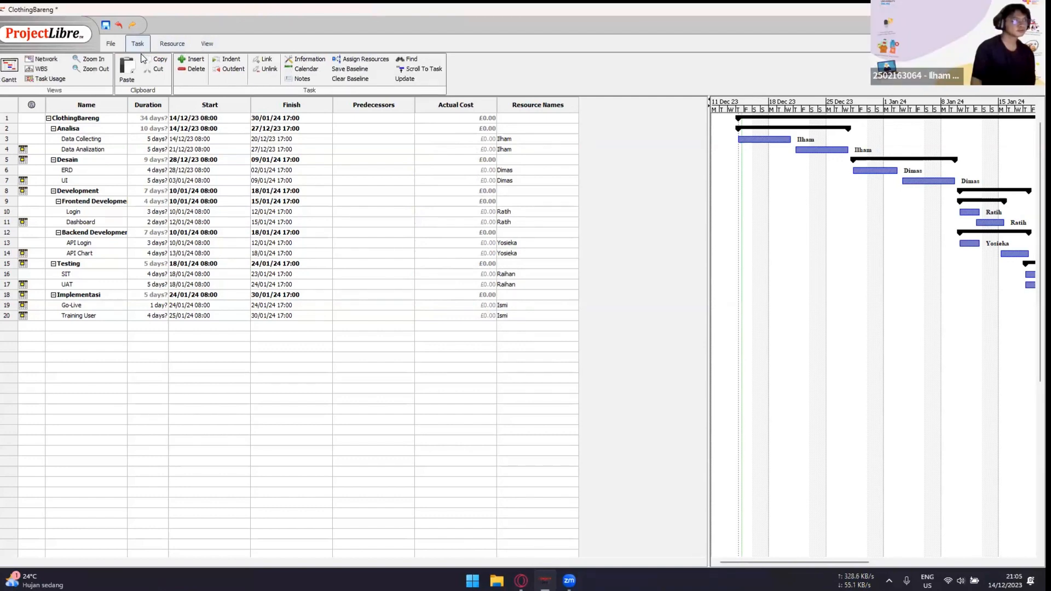
{"action": "left_click", "coordinate": [42, 70]}
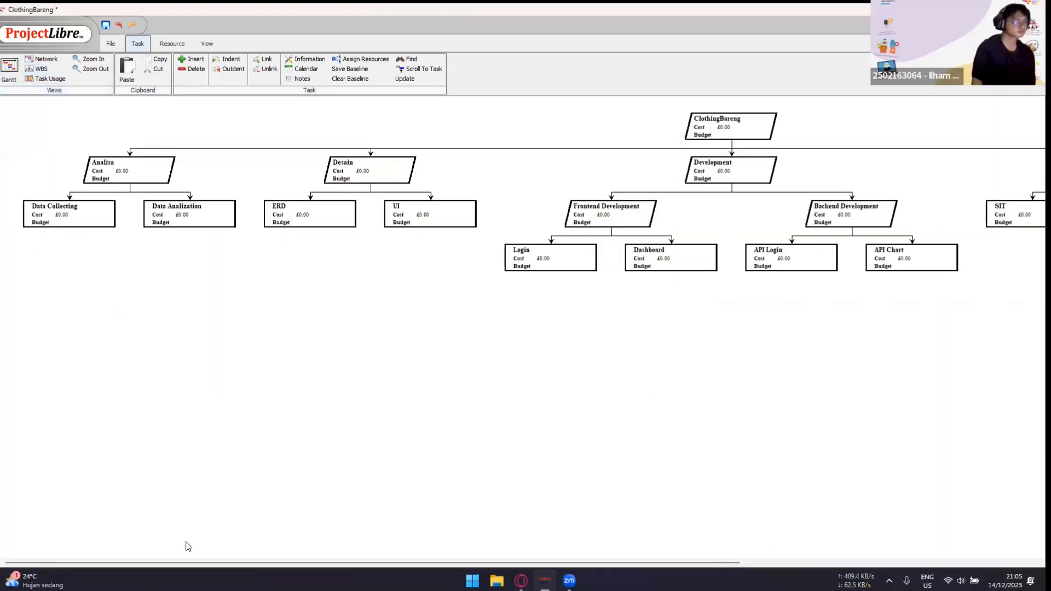
{"action": "left_click_drag", "start_coordinate": [170, 563], "coordinate": [447, 498]}
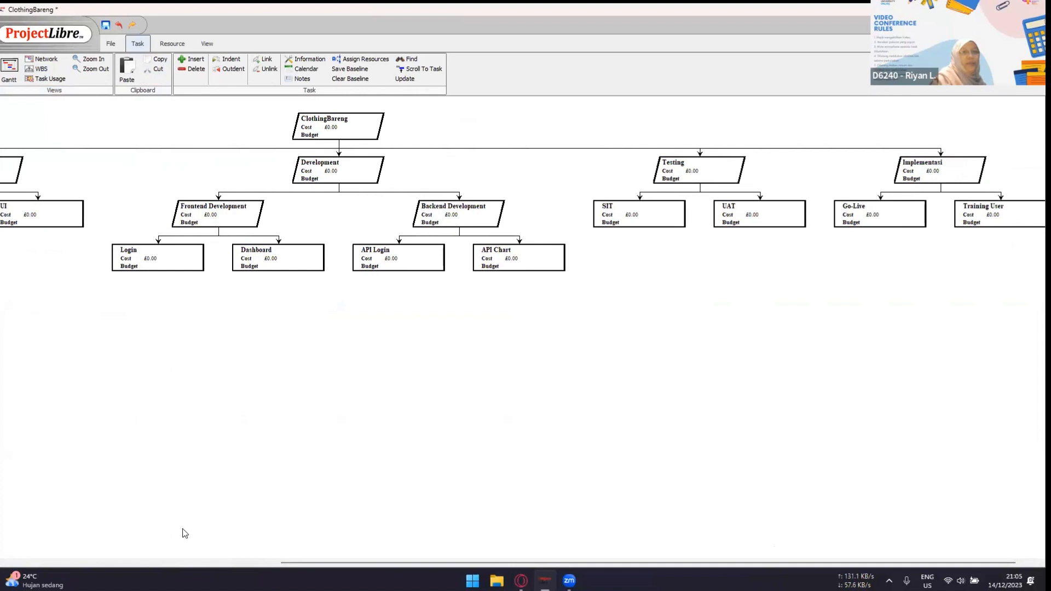
{"action": "left_click_drag", "start_coordinate": [796, 562], "coordinate": [270, 524]}
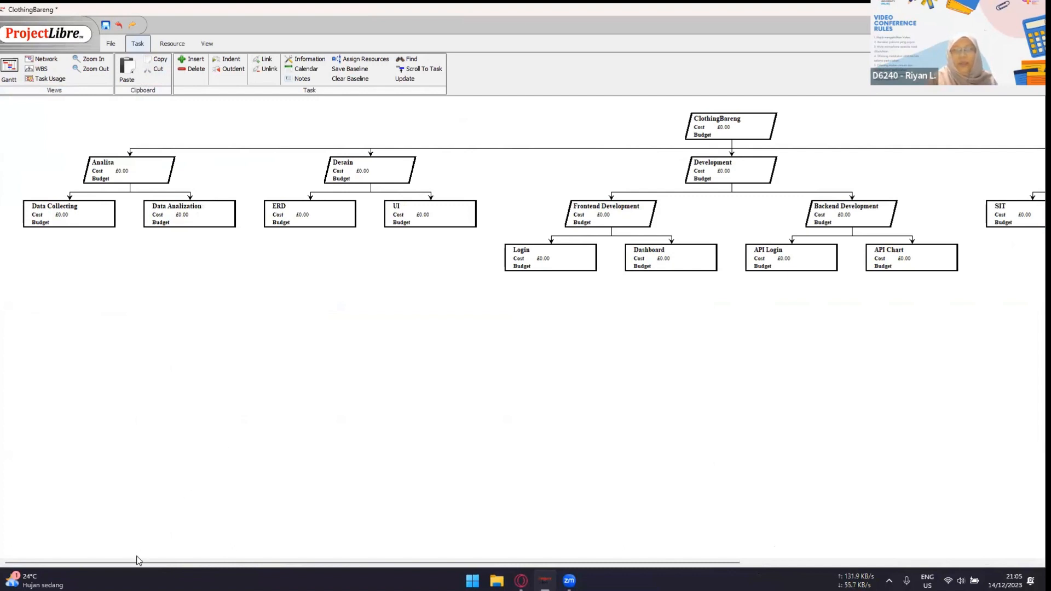
{"action": "left_click_drag", "start_coordinate": [141, 564], "coordinate": [469, 565]}
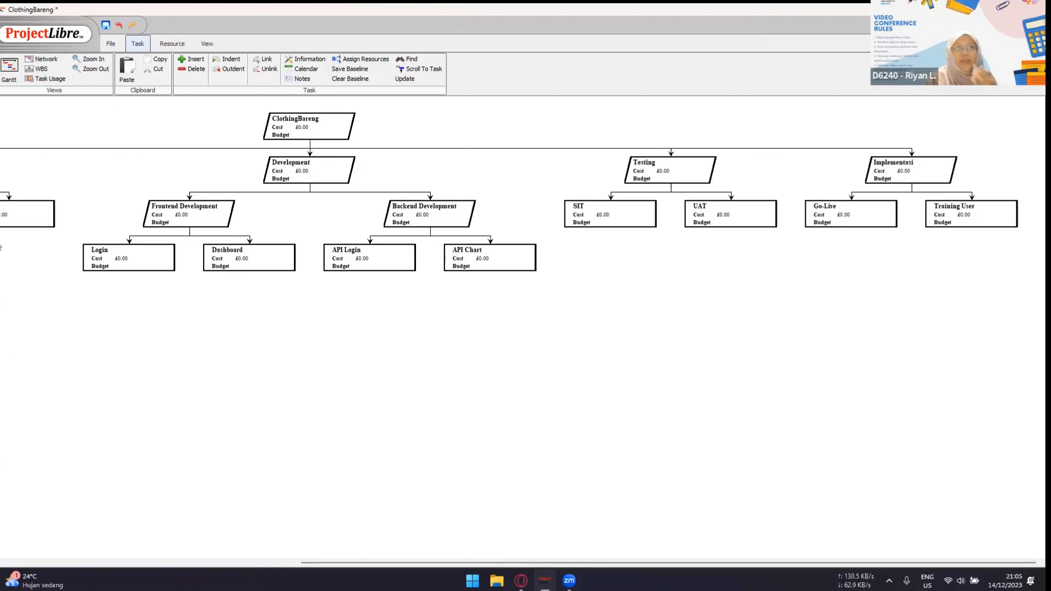
{"action": "left_click", "coordinate": [11, 82]}
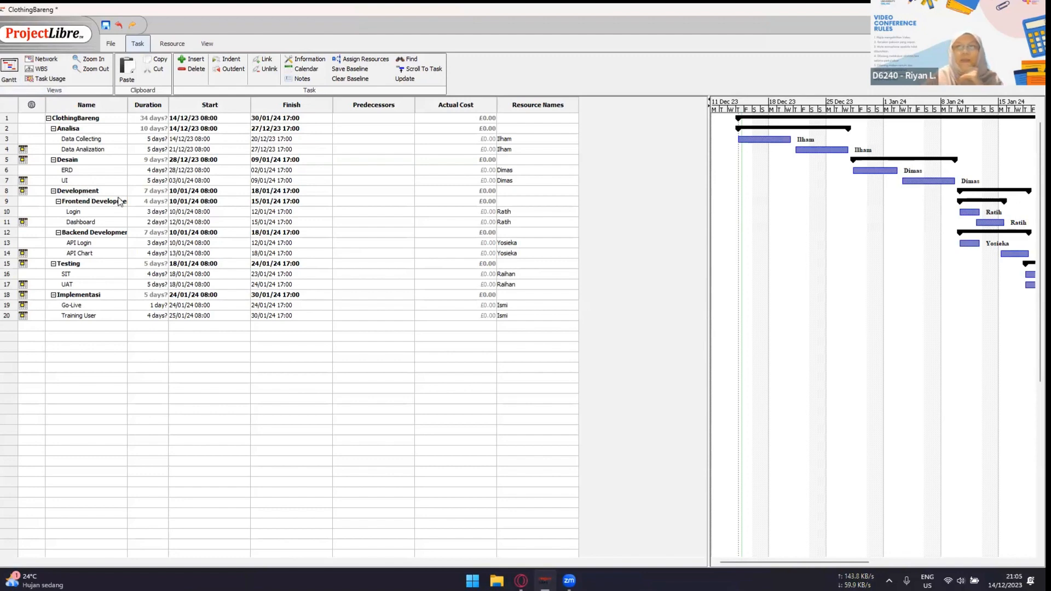
{"action": "left_click", "coordinate": [89, 325]}
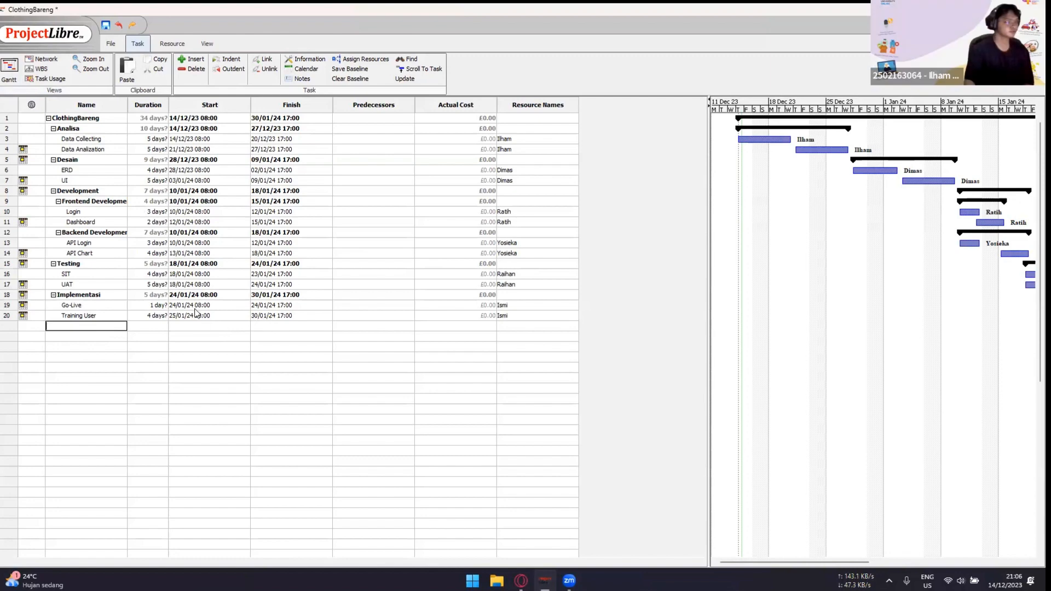
{"action": "double_click", "coordinate": [276, 327]}
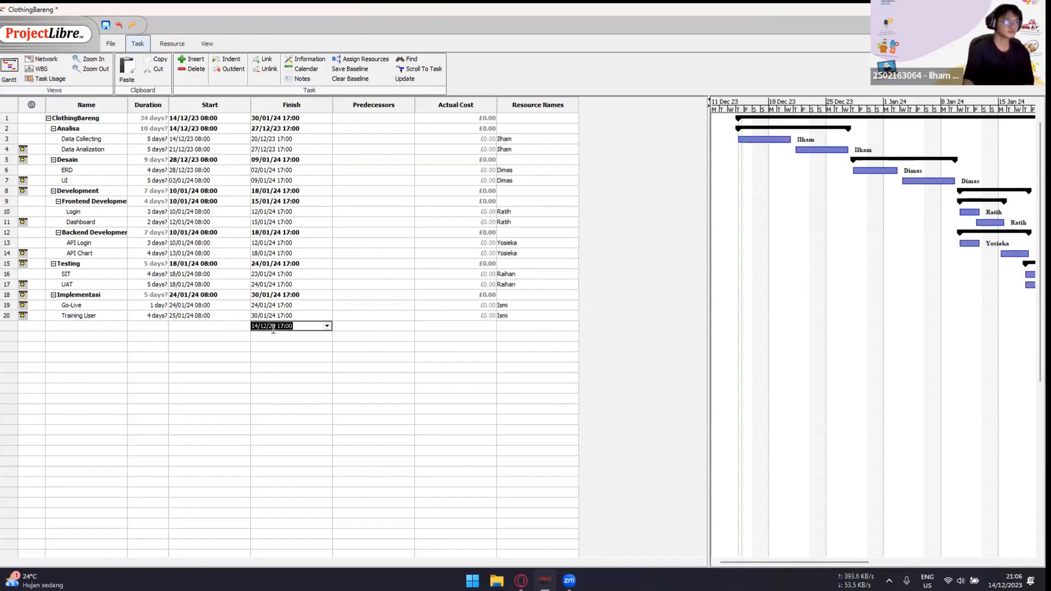
{"action": "left_click", "coordinate": [349, 327]}
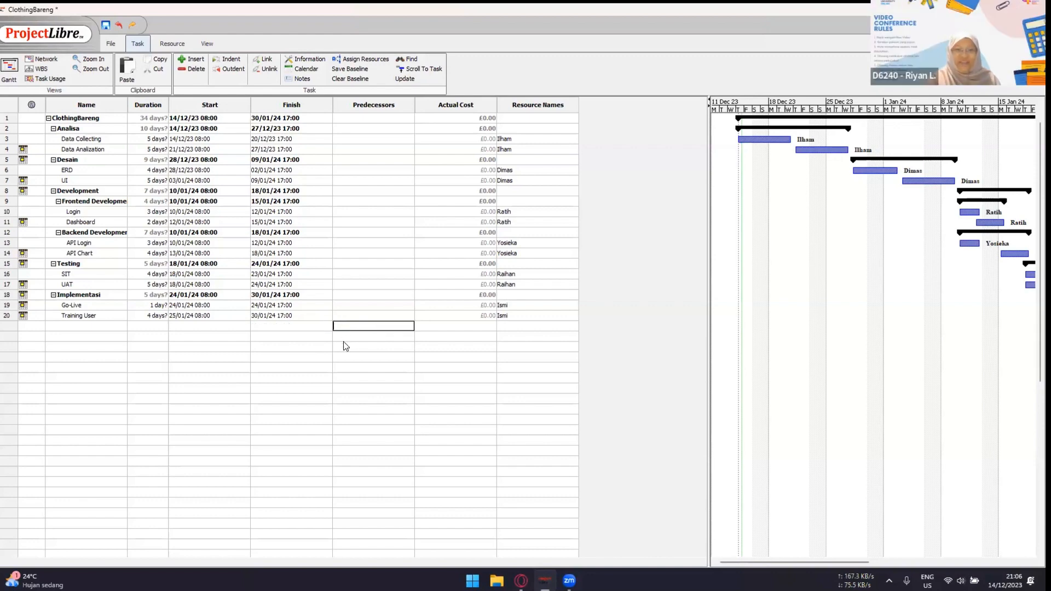